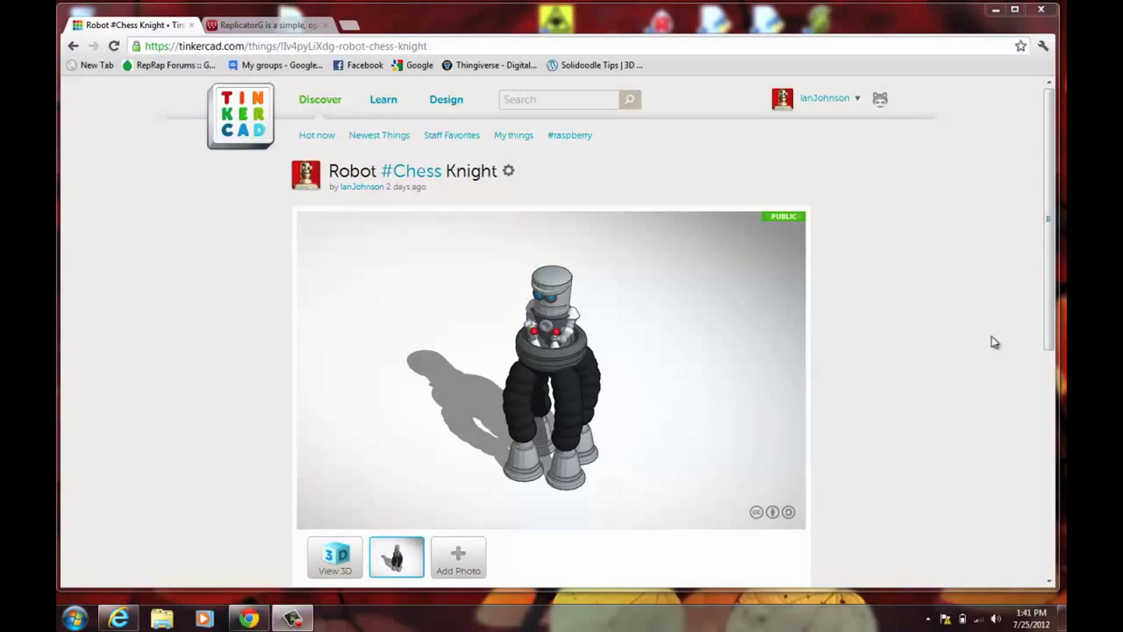
# Step: Scroll down the Robot Chess Knight design page to reach its Print 3D option
pyautogui.moveTo(1049, 142); pyautogui.dragTo(1049, 210)
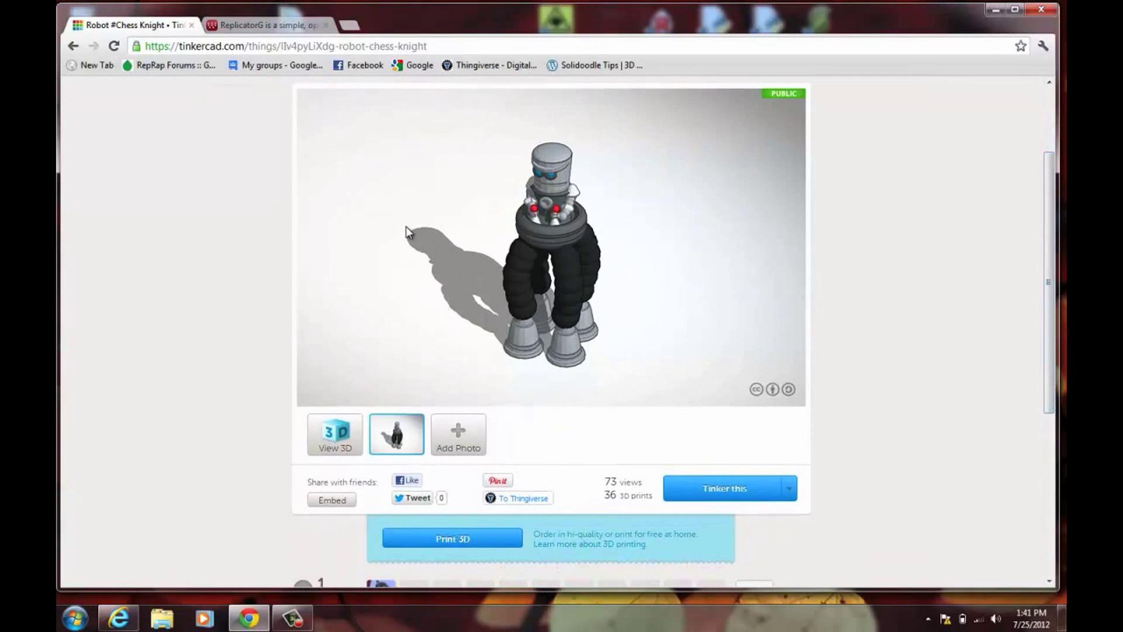
# Step: Download the Robot Chess Knight as an .STL file from Print 3D, then open a new browser tab
pyautogui.click(442, 536)
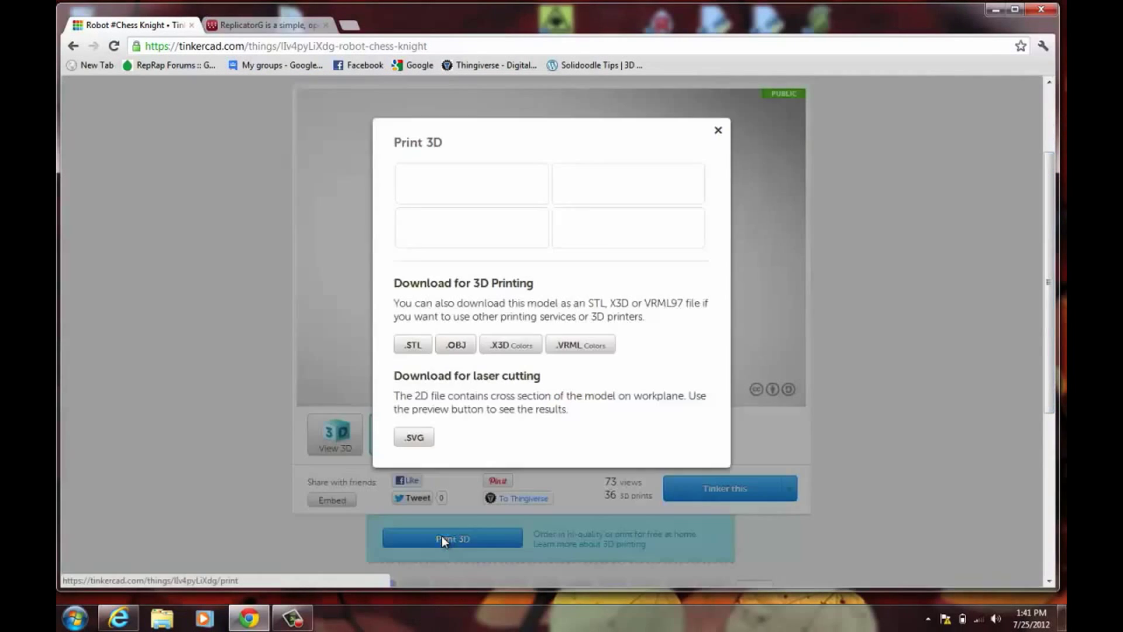
pyautogui.click(413, 347)
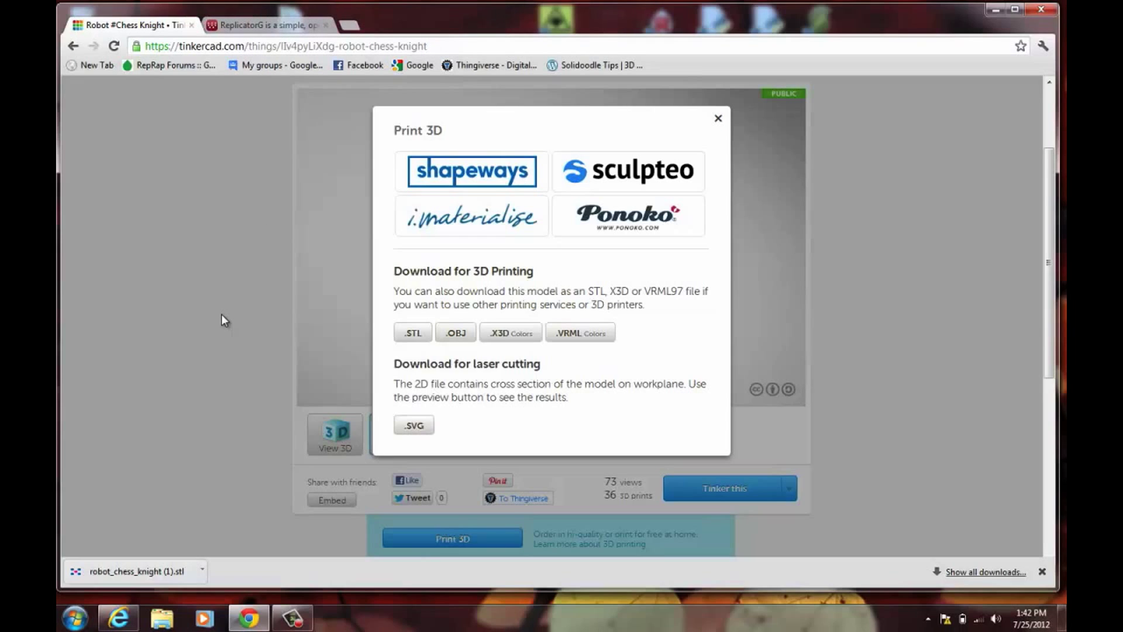
pyautogui.hotkey('ctrl', 't')
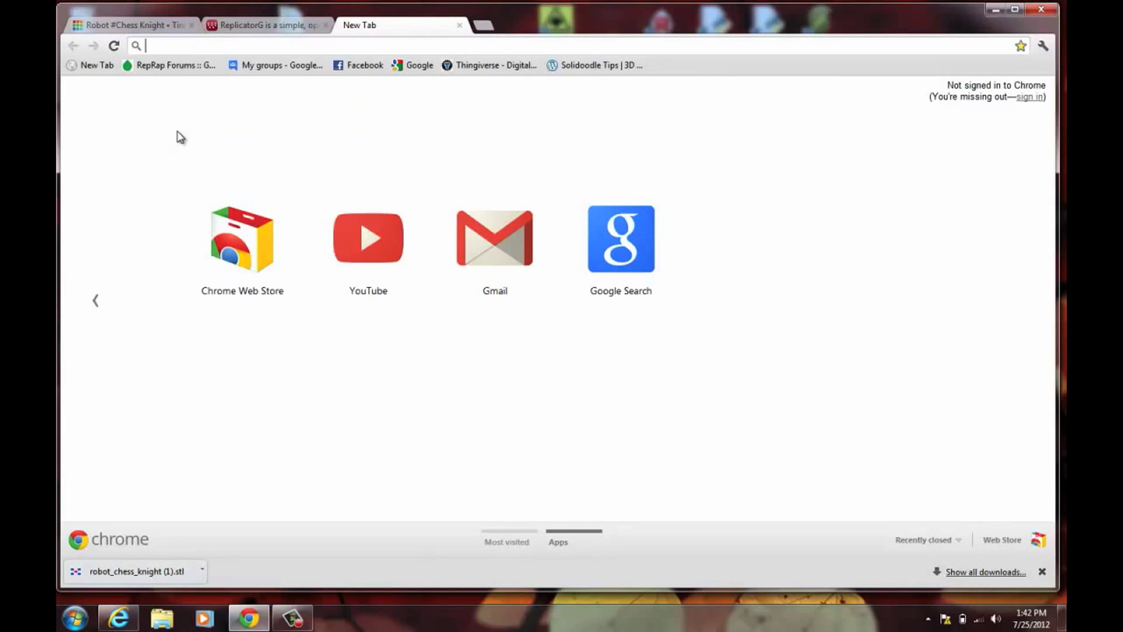
# Step: Go to cloud.netfabb.com and look over the upload page
pyautogui.write('cloud.net')
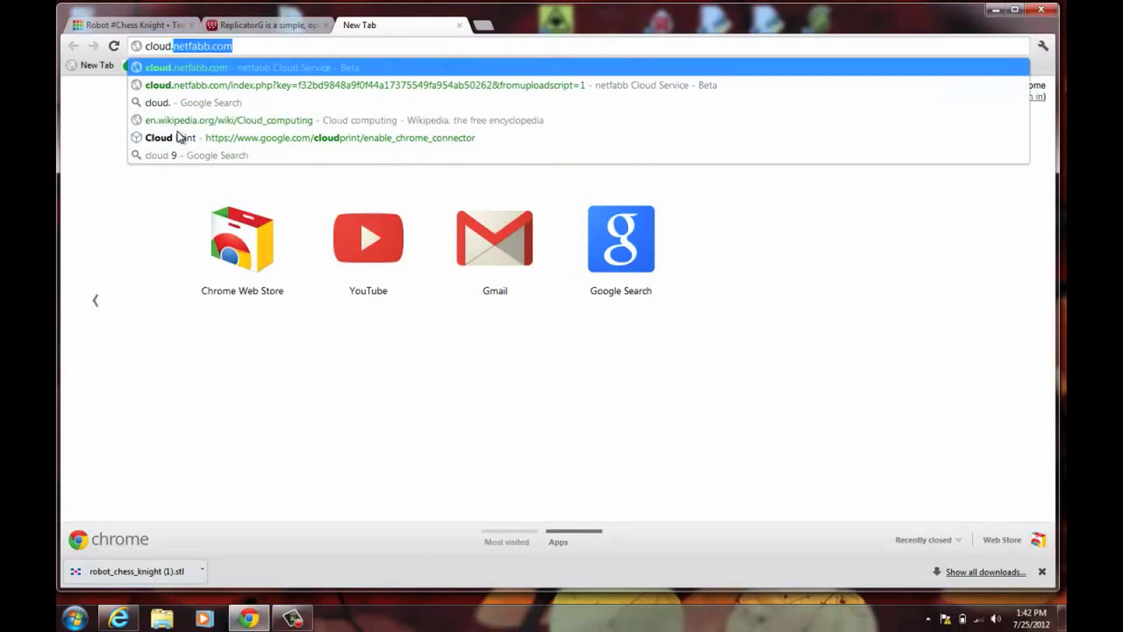
pyautogui.write('f')
pyautogui.press('Return')
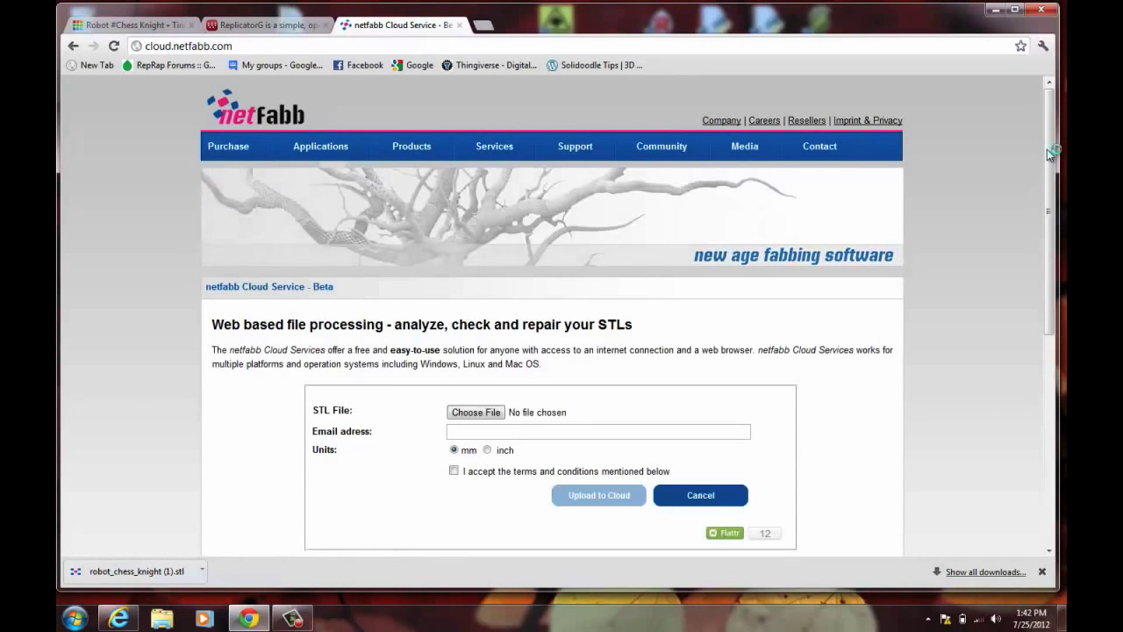
pyautogui.scroll(-1, 527, 386)
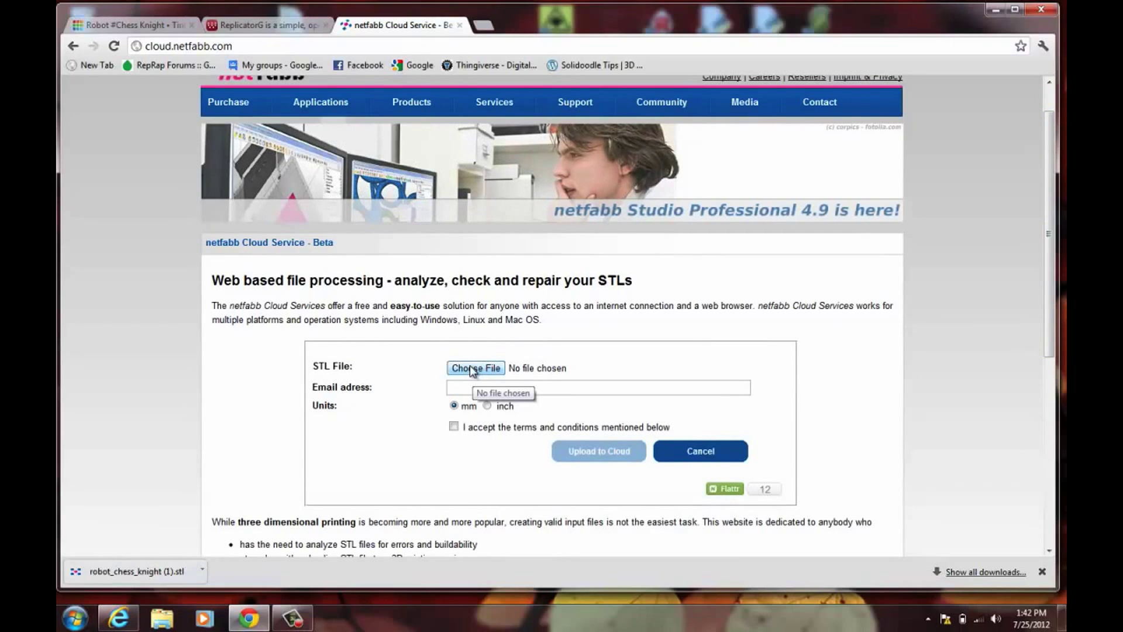
pyautogui.scroll(1, 469, 365)
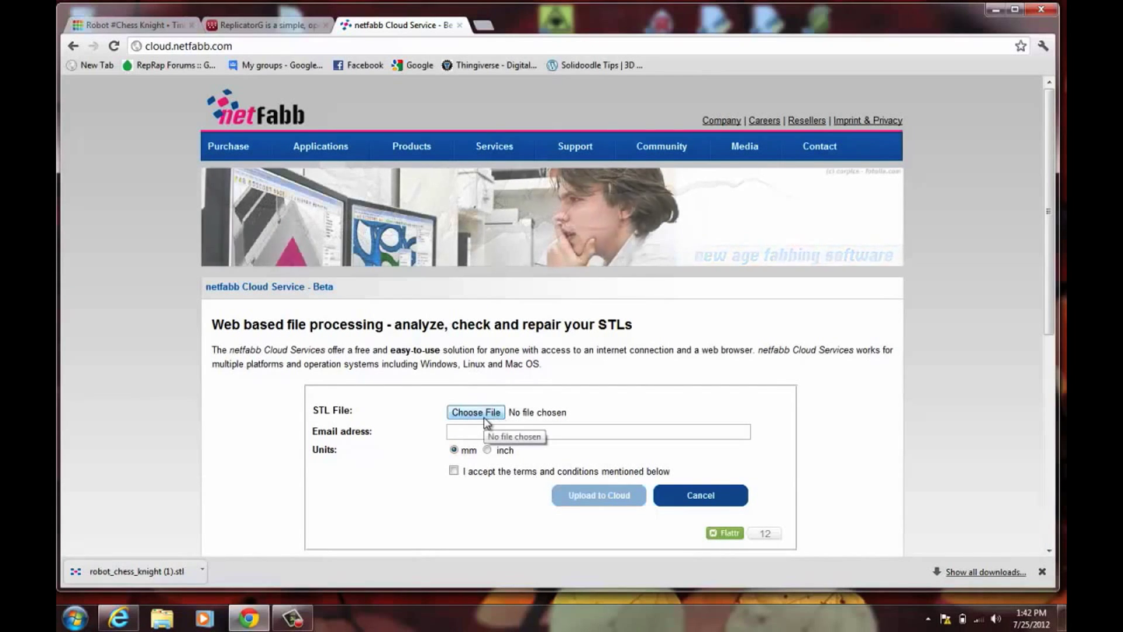
# Step: Upload robot_chess_knight (1).stl for repair with your e-mail filled in and the terms accepted
pyautogui.click(483, 416)
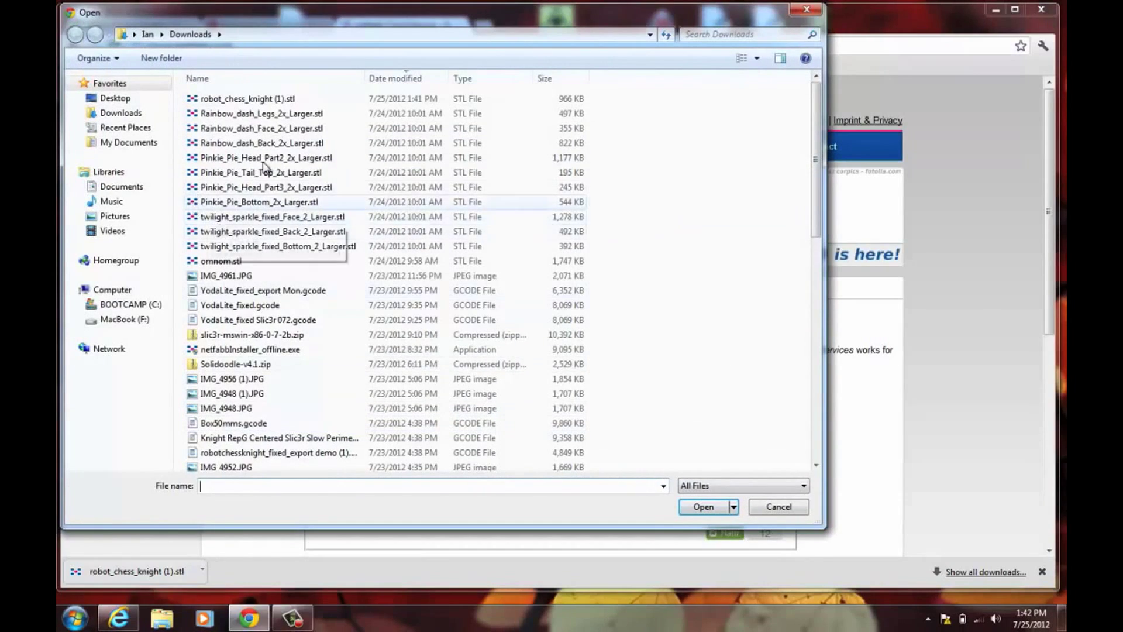
pyautogui.doubleClick(252, 99)
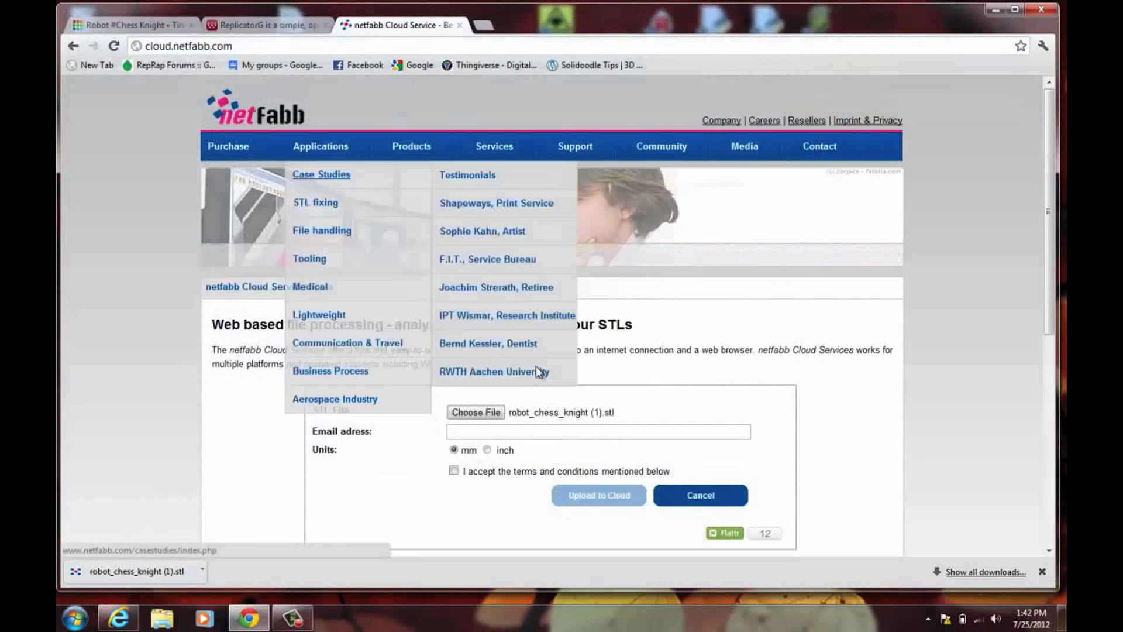
pyautogui.click(483, 430)
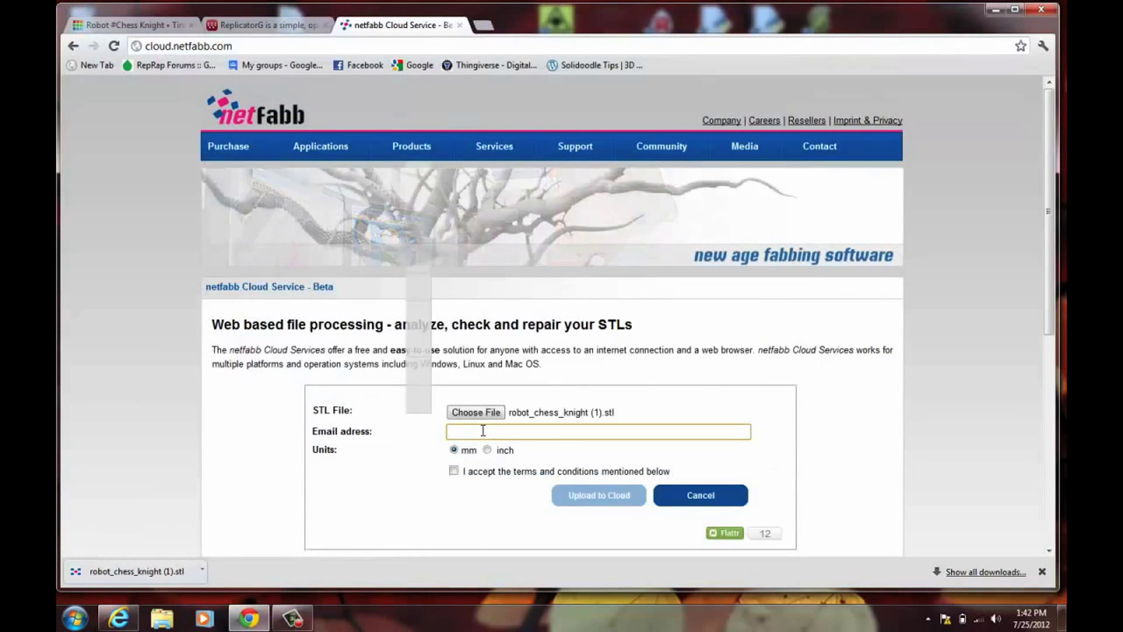
pyautogui.write('sol')
pyautogui.press('Down')
pyautogui.press('Return')
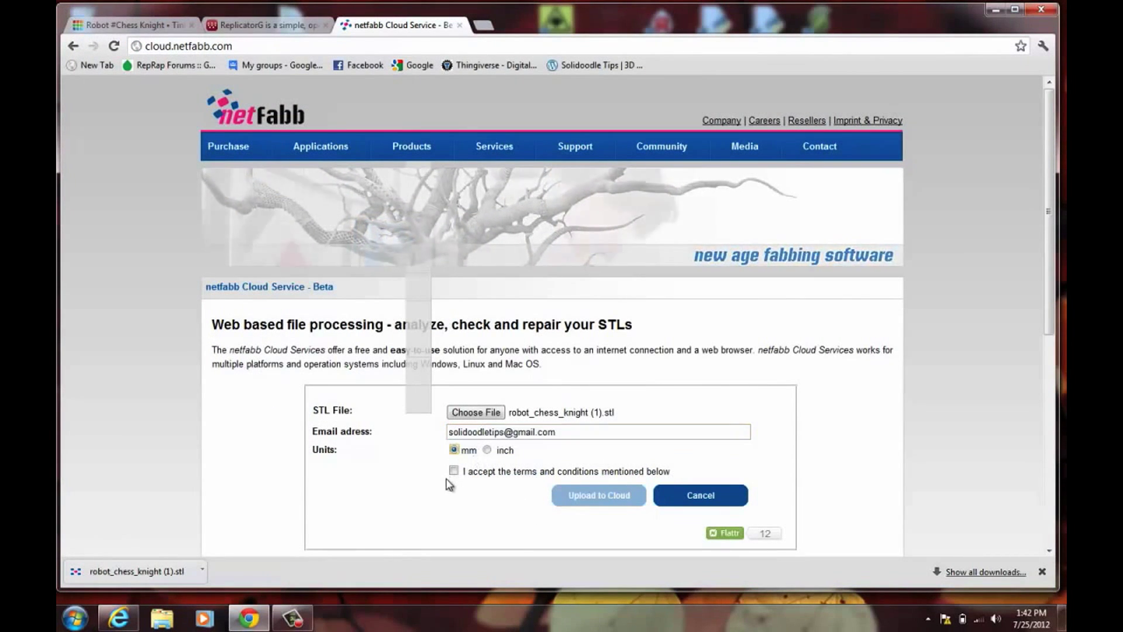
pyautogui.click(454, 470)
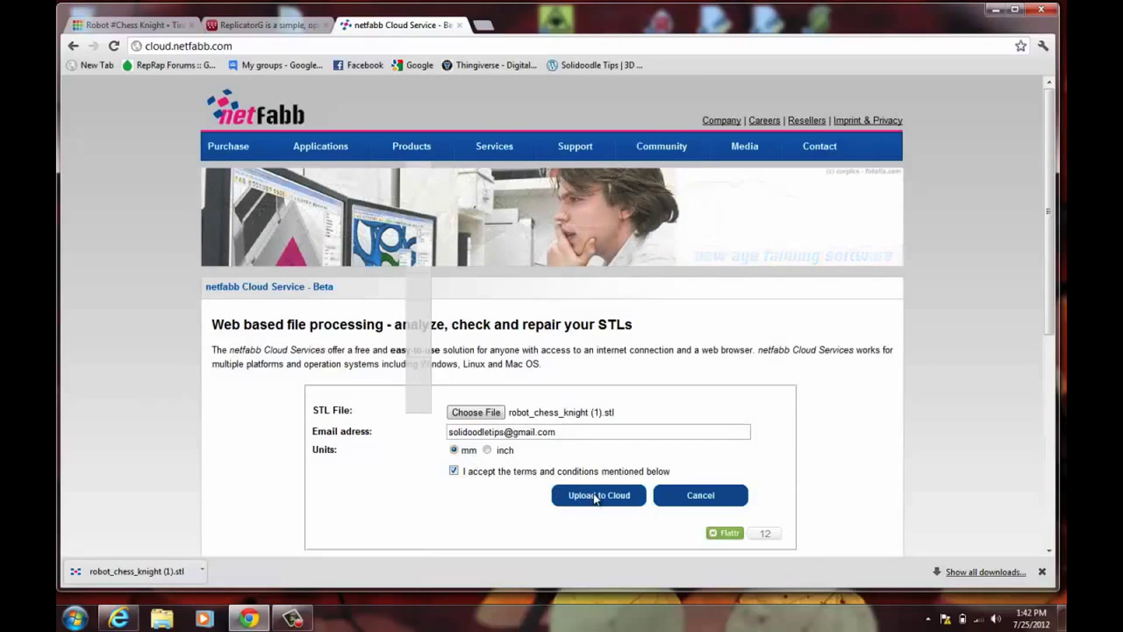
pyautogui.click(594, 494)
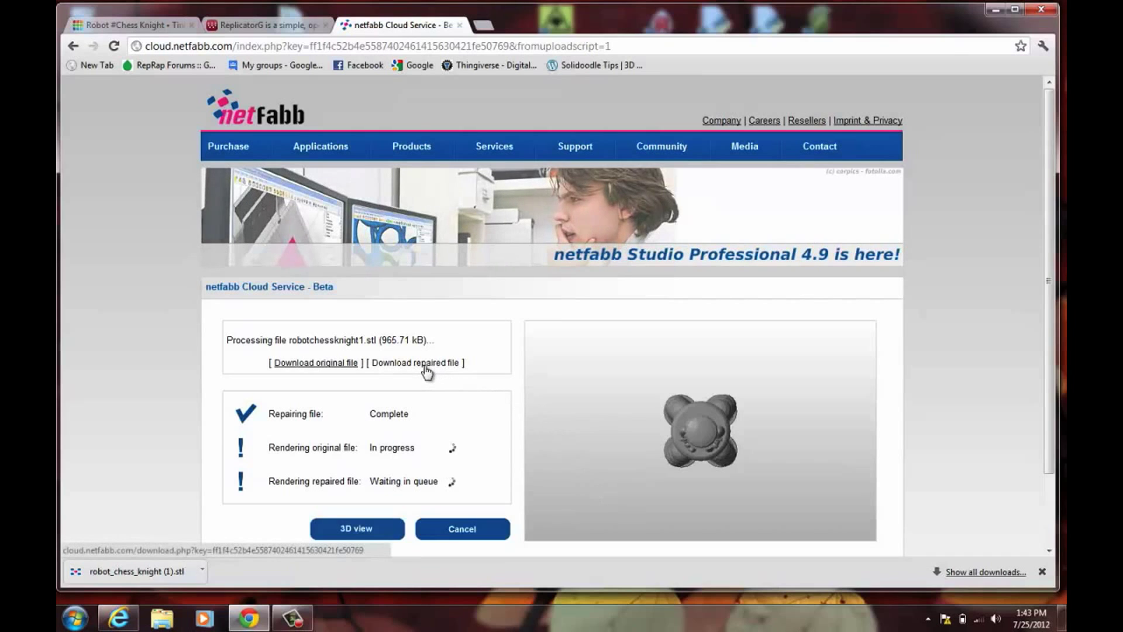
# Step: Download the repaired knight STL, then switch to the ReplicatorG website tab
pyautogui.click(397, 365)
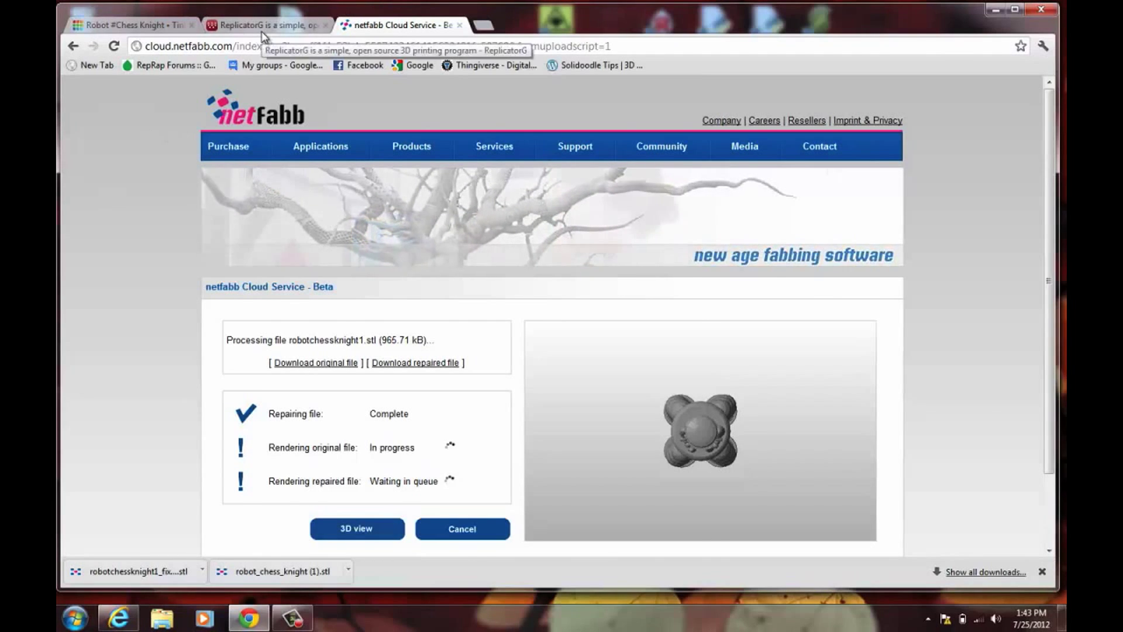
pyautogui.click(261, 27)
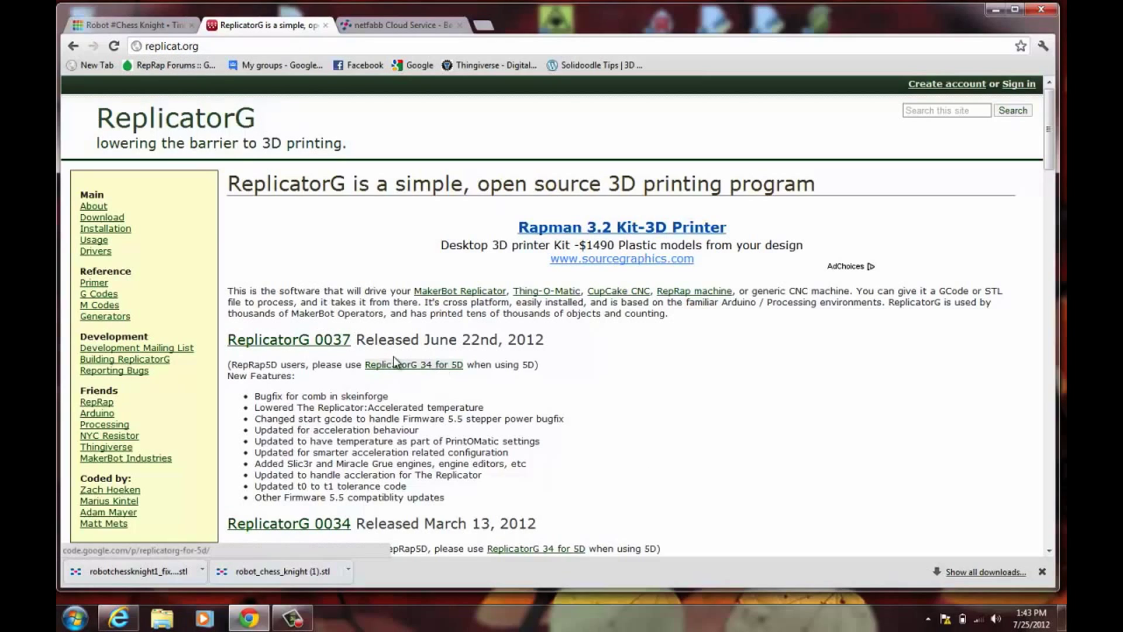
# Step: Open the ReplicatorG 0037 downloads page, minimise Chrome and launch ReplicatorG from the desktop
pyautogui.click(306, 341)
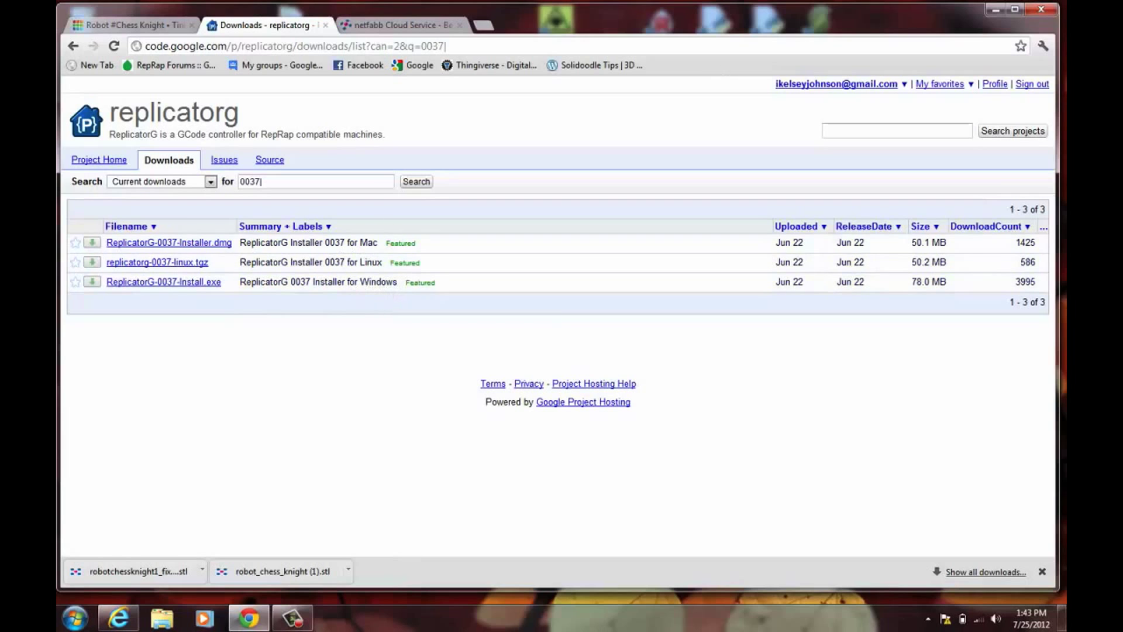
pyautogui.click(993, 11)
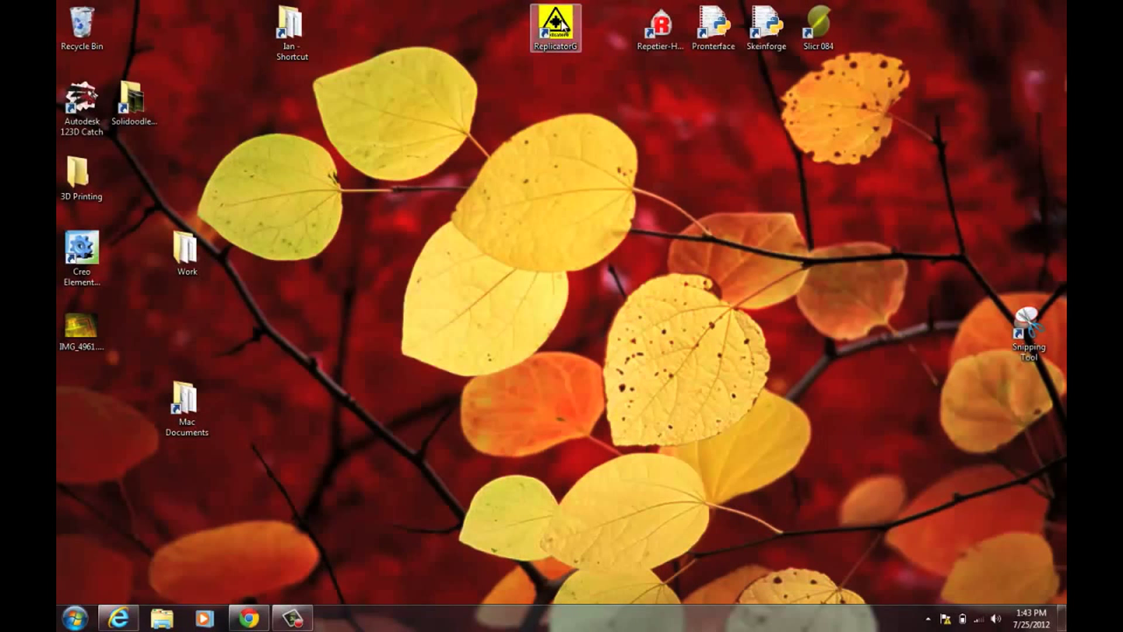
pyautogui.doubleClick(555, 25)
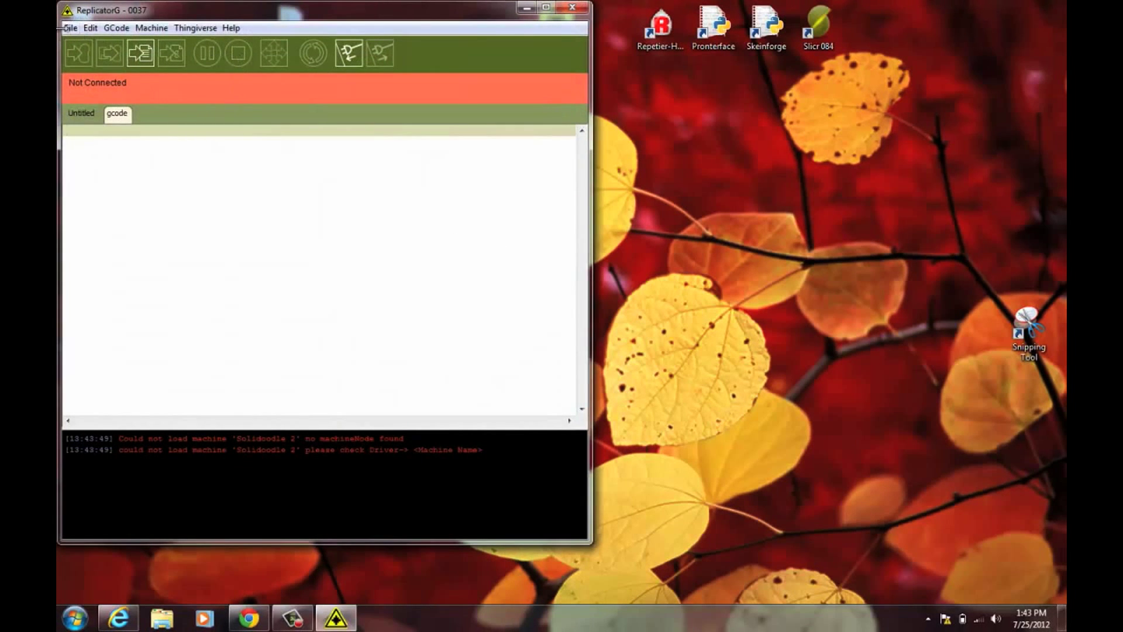
# Step: Open robotchessknight1_fixed.stl in ReplicatorG and tilt the preview to view the build platform
pyautogui.click(69, 28)
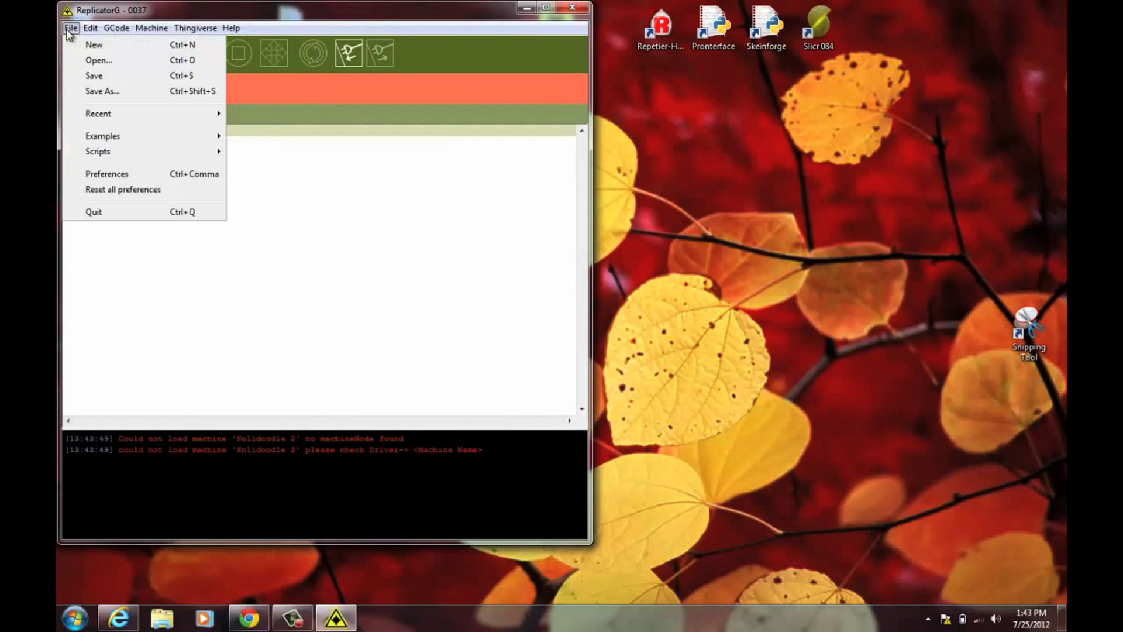
pyautogui.click(86, 54)
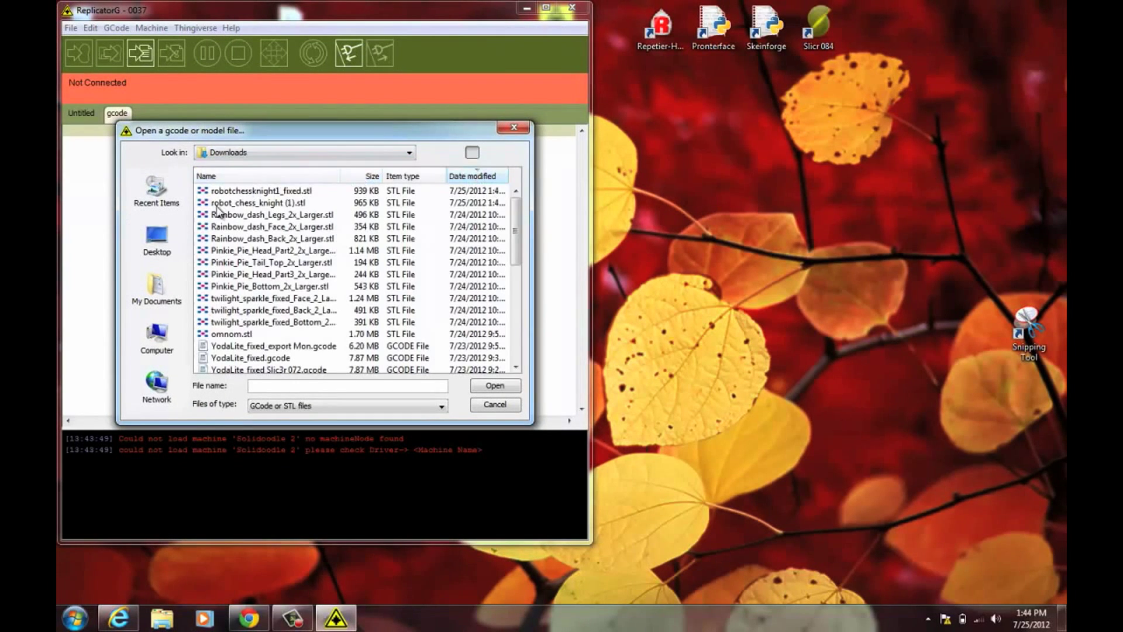
pyautogui.doubleClick(213, 193)
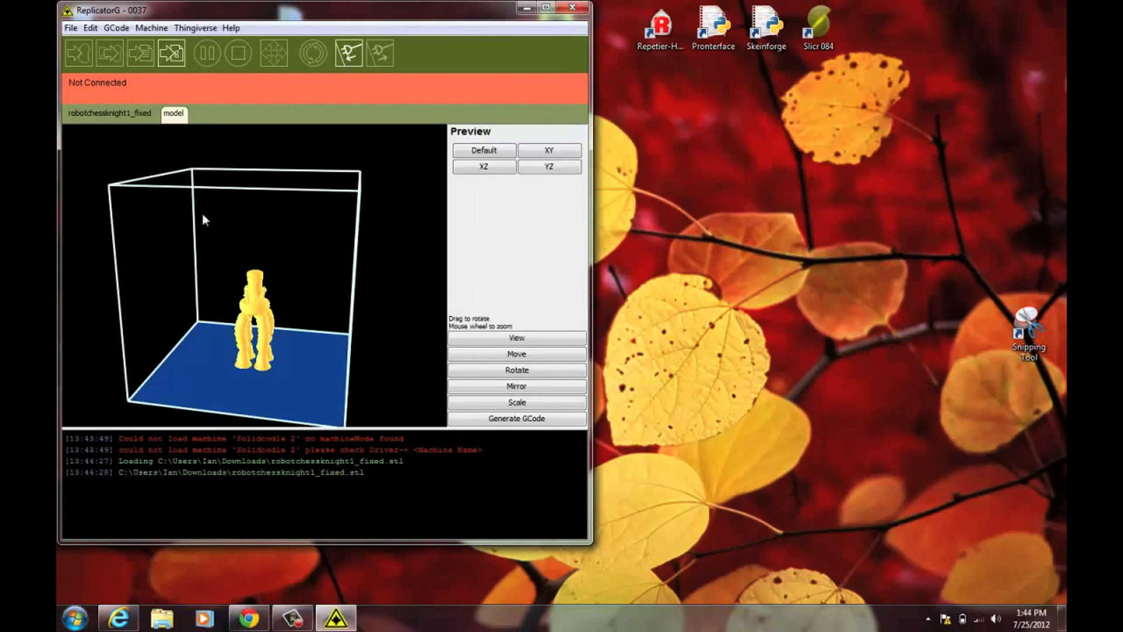
pyautogui.moveTo(203, 331); pyautogui.dragTo(209, 347)
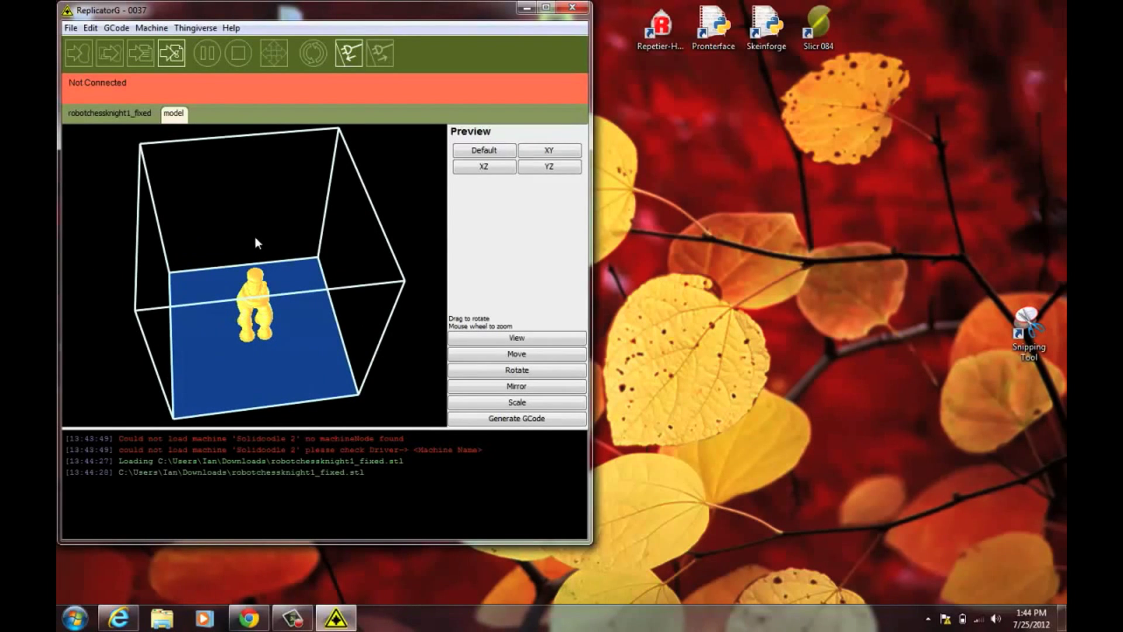
pyautogui.moveTo(254, 233); pyautogui.dragTo(255, 231)
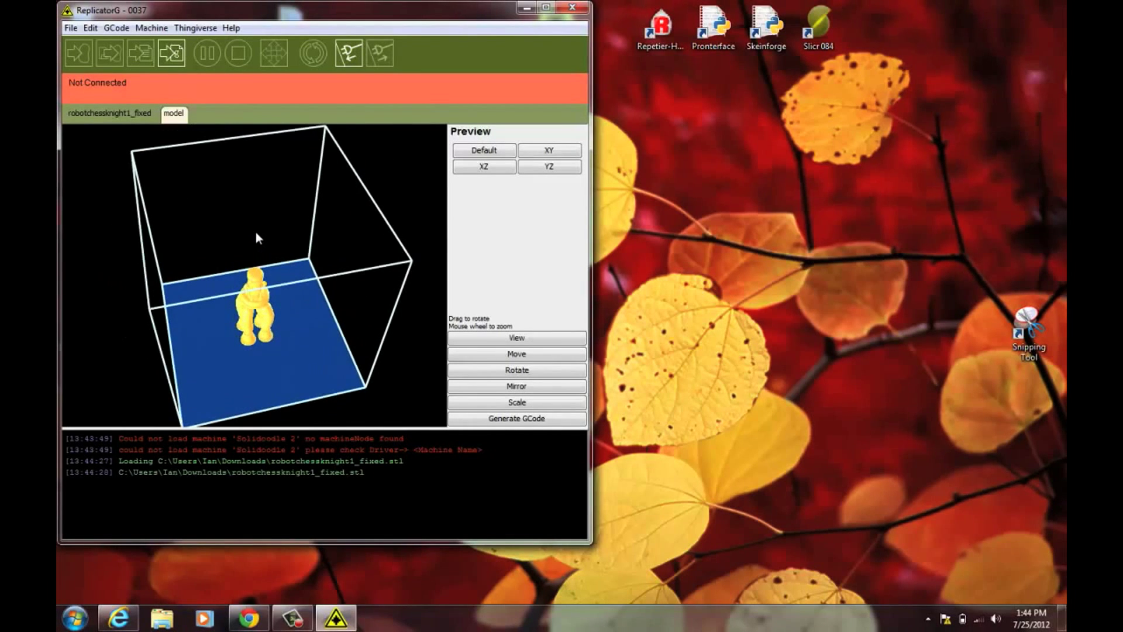
# Step: Check the Machine Type list without choosing one, then close ReplicatorG
pyautogui.click(151, 28)
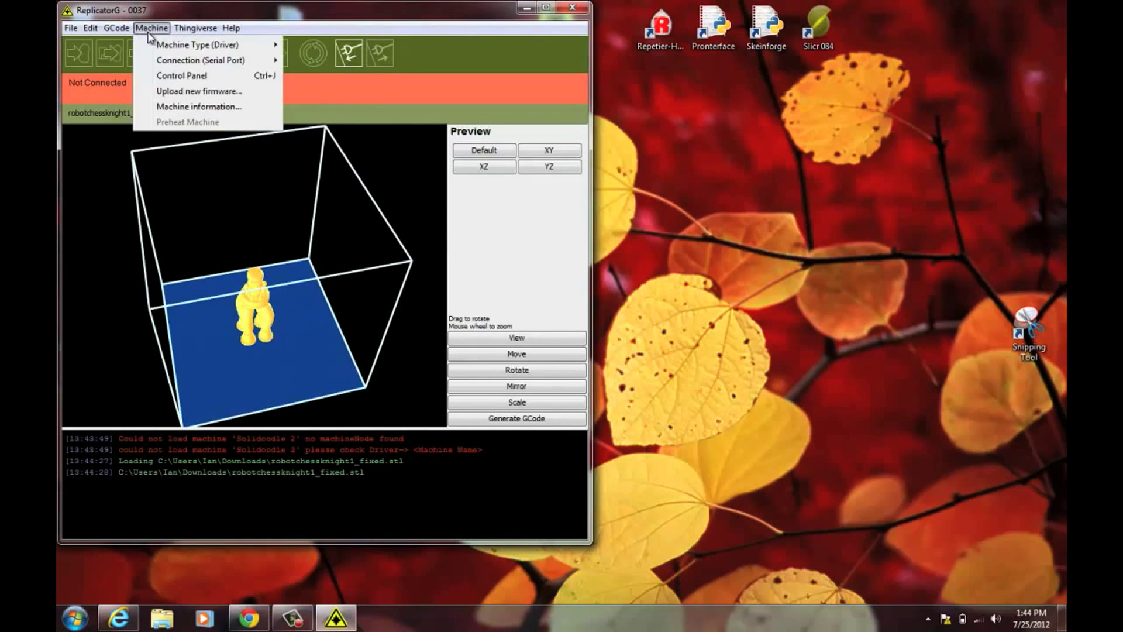
pyautogui.moveTo(162, 43)
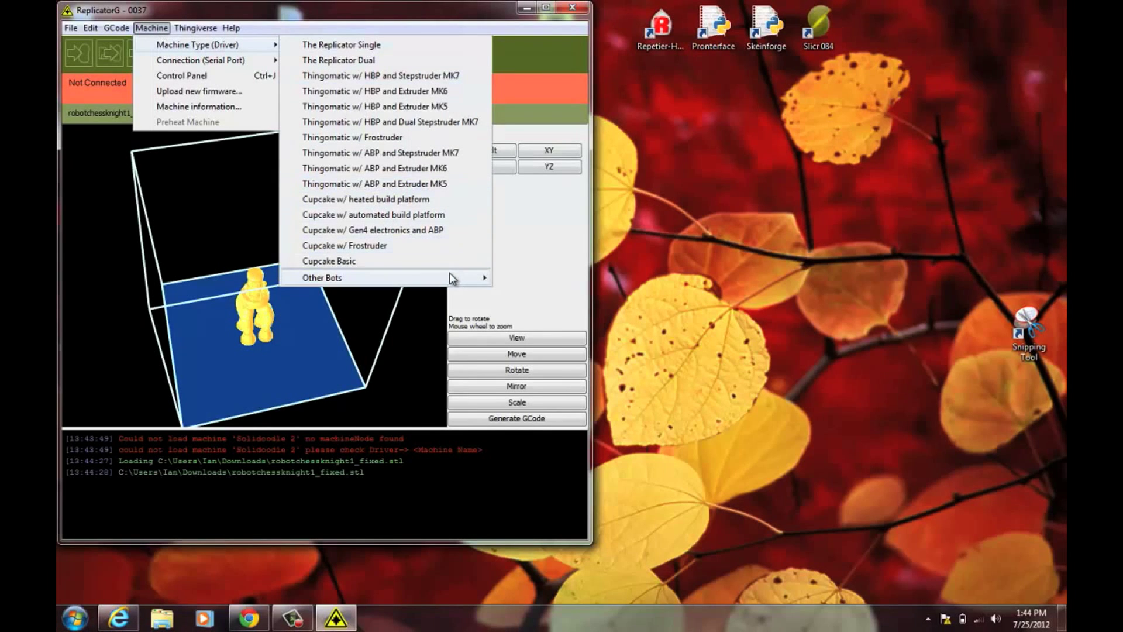
pyautogui.moveTo(455, 277)
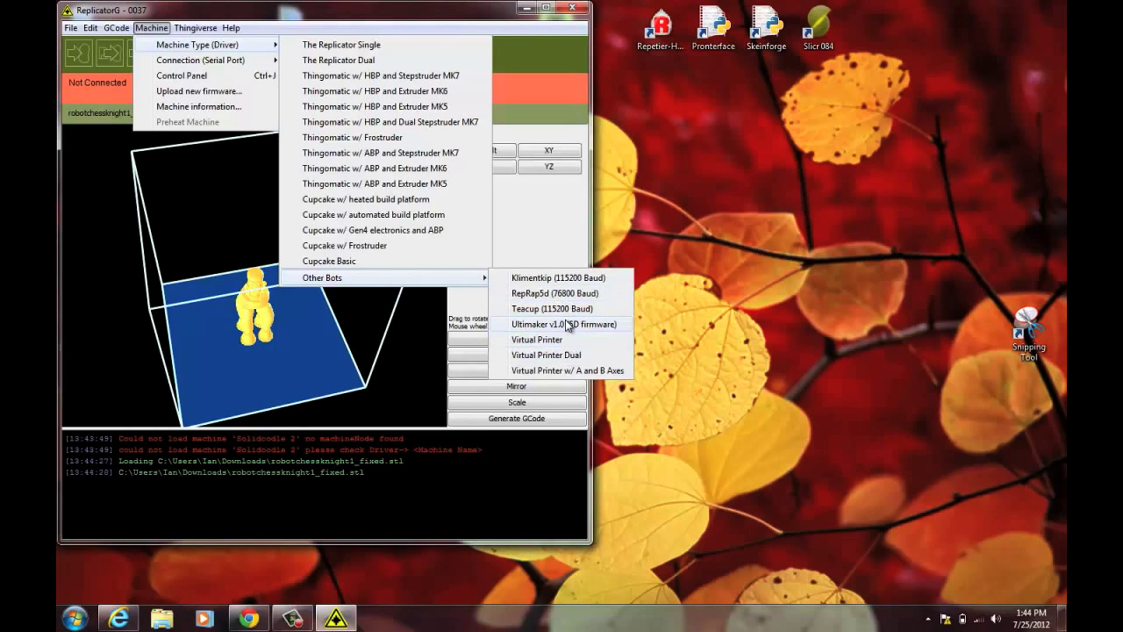
pyautogui.click(290, 15)
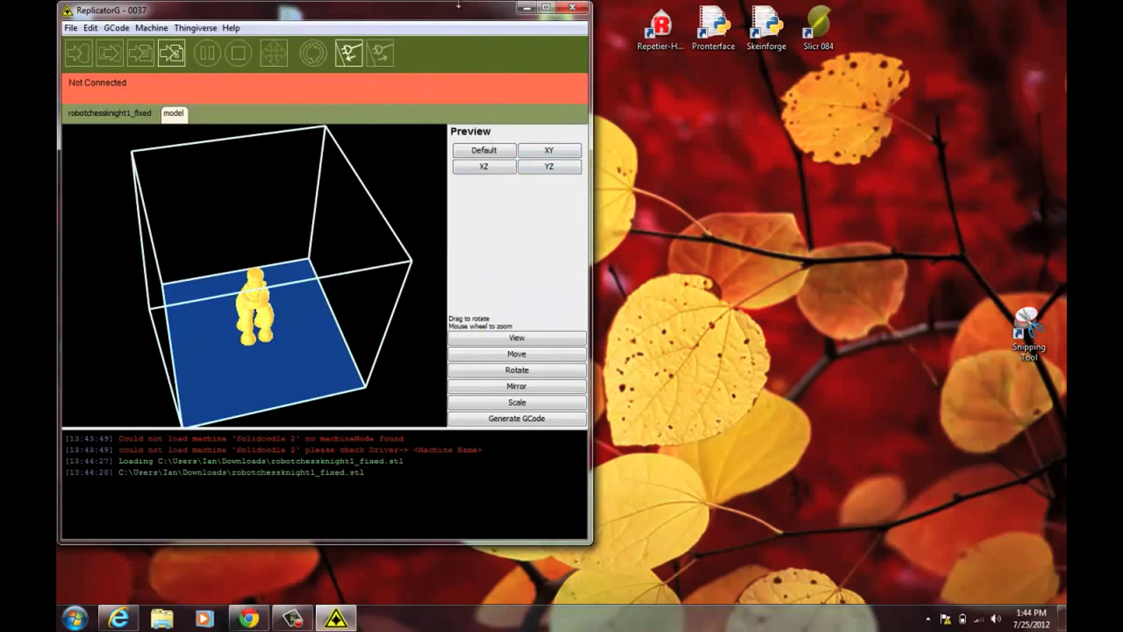
pyautogui.click(572, 7)
pyautogui.click(74, 618)
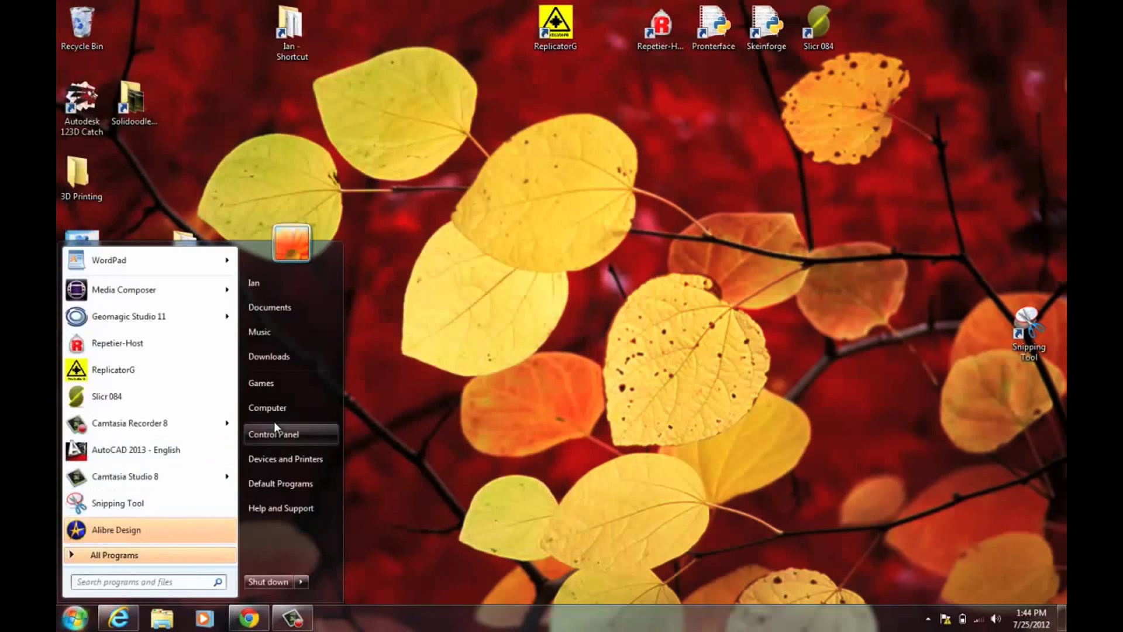
# Step: Open reprap.xml from Documents > ReplicatorG > replicatorg-0037 > machines in WordPad
pyautogui.click(257, 310)
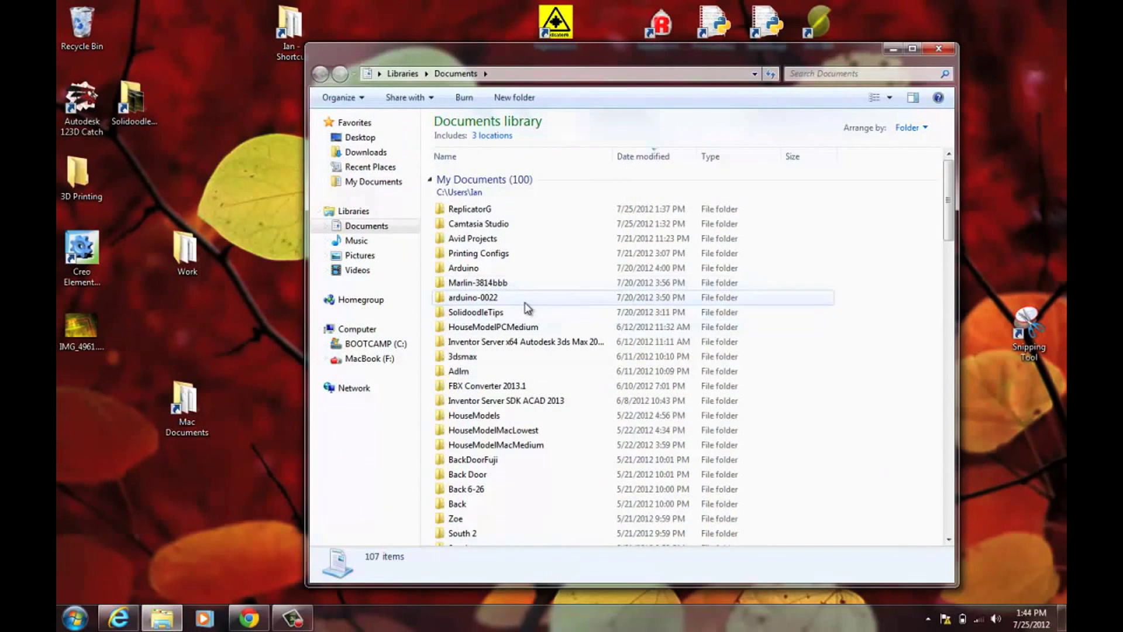
pyautogui.doubleClick(443, 210)
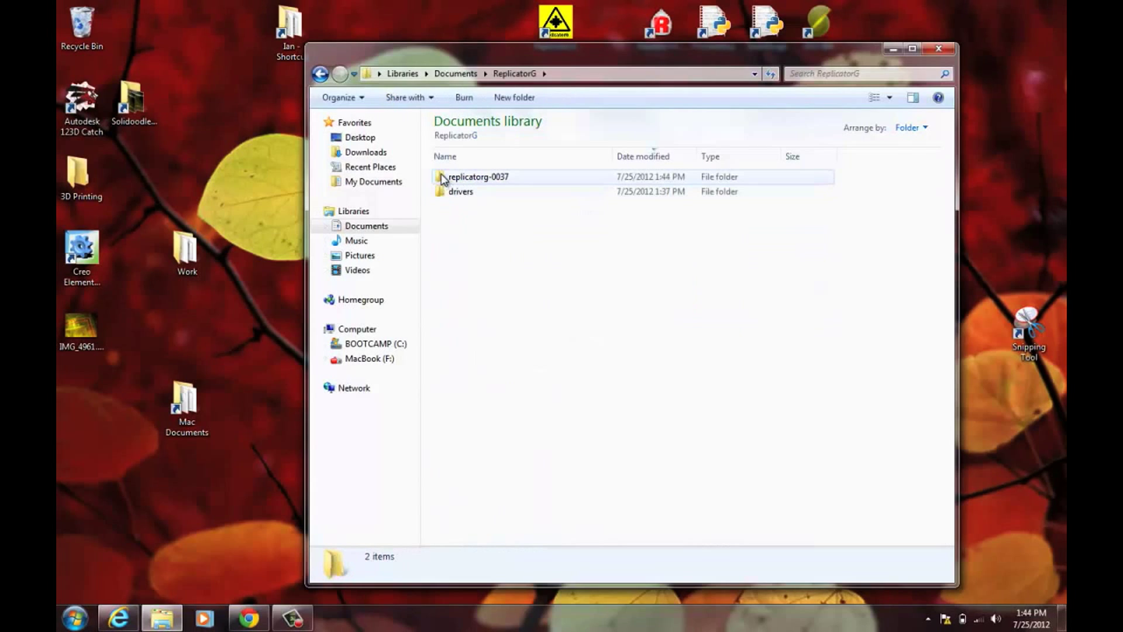
pyautogui.doubleClick(442, 177)
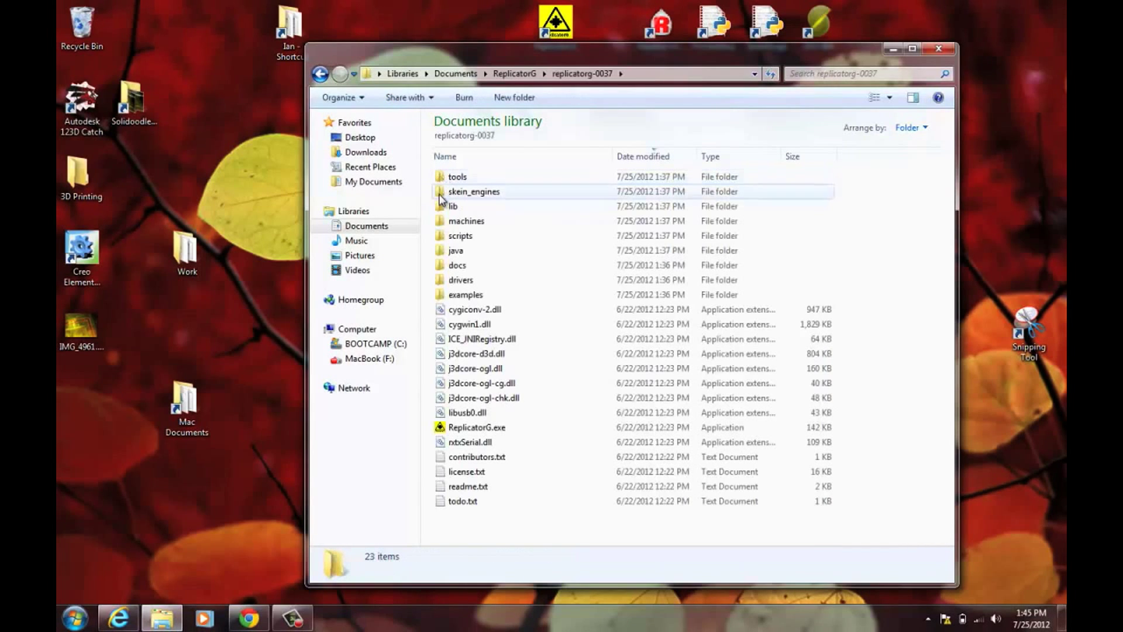
pyautogui.doubleClick(443, 222)
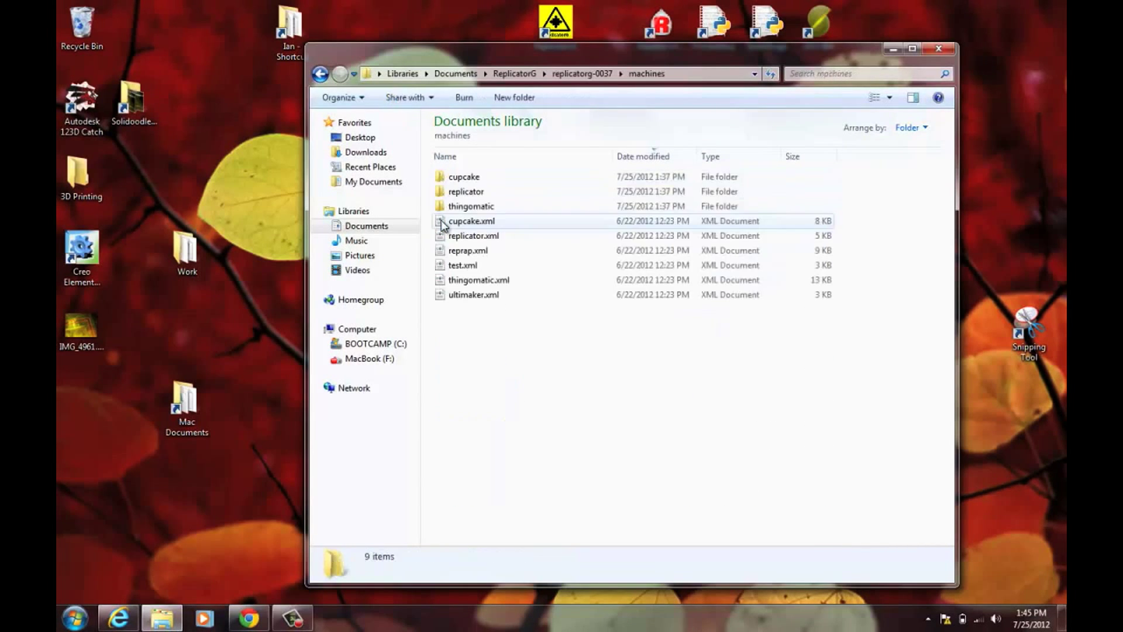
pyautogui.click(443, 252)
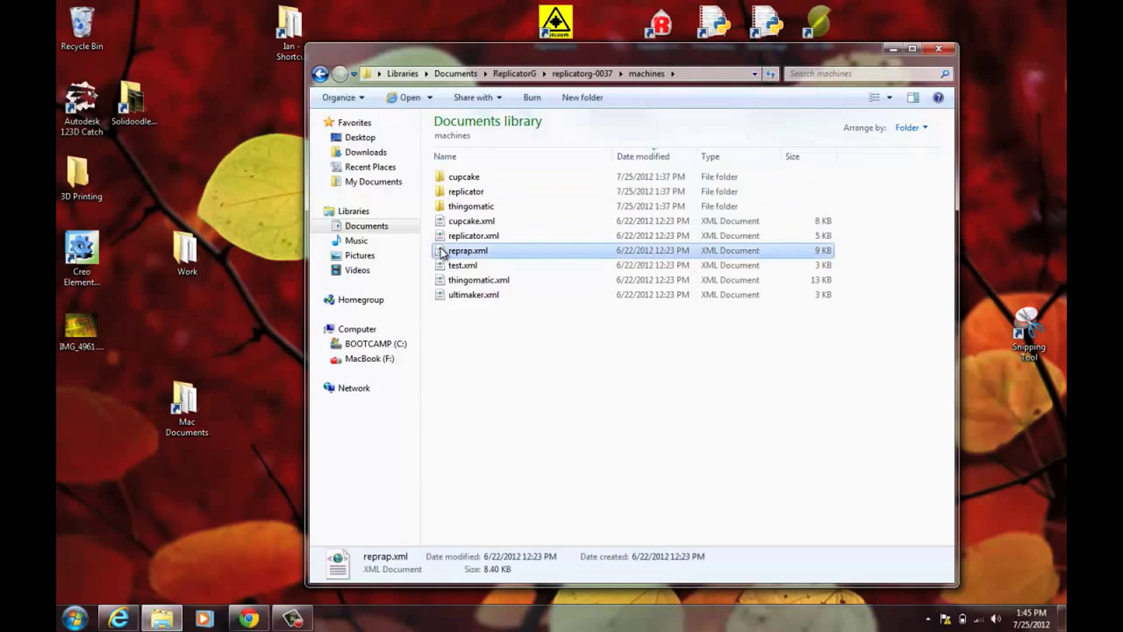
pyautogui.rightClick(442, 253)
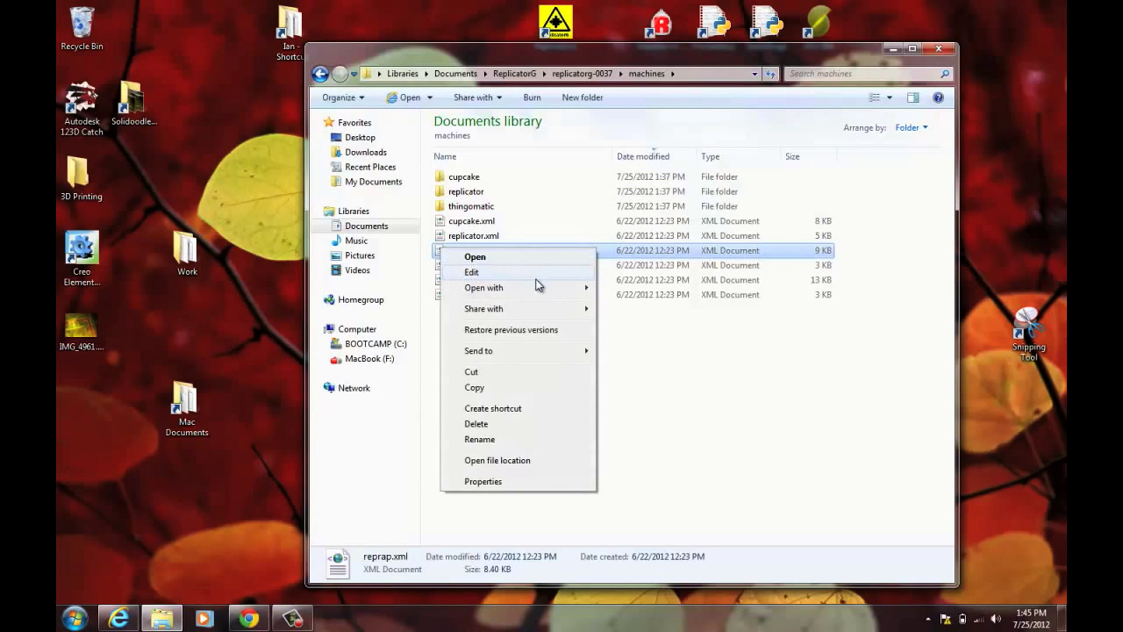
pyautogui.moveTo(542, 288)
pyautogui.click(649, 318)
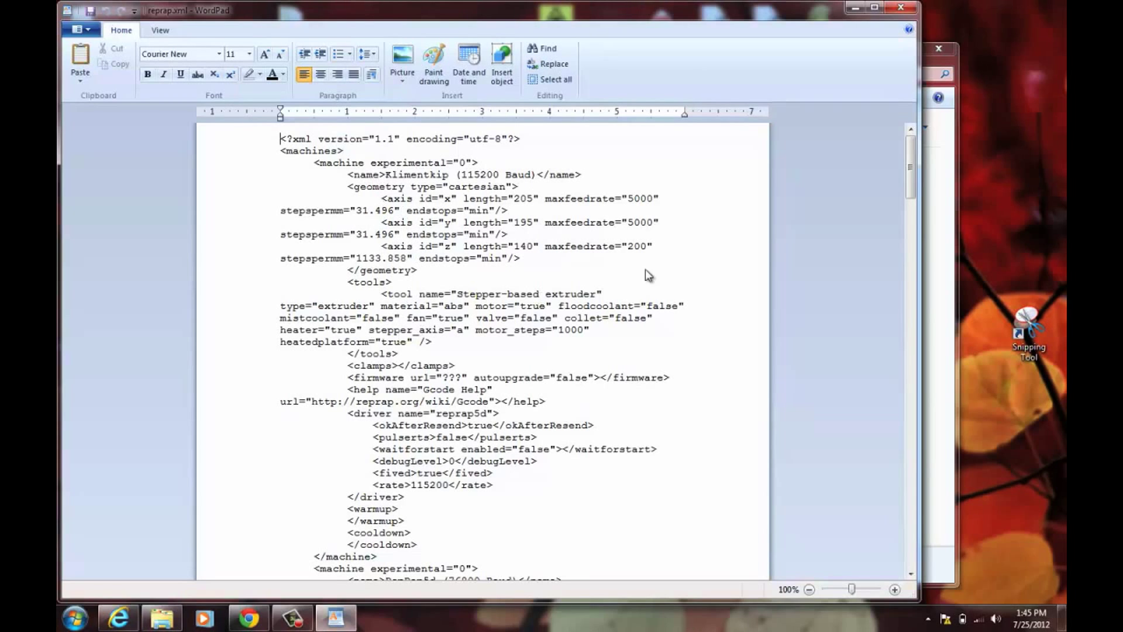
# Step: Rename the first machine in reprap.xml to Solidoodle 2
pyautogui.moveTo(910, 167)
pyautogui.mouseDown()
pyautogui.moveTo(912, 206)
pyautogui.moveTo(910, 154)
pyautogui.mouseUp()
pyautogui.moveTo(533, 174); pyautogui.dragTo(445, 176)
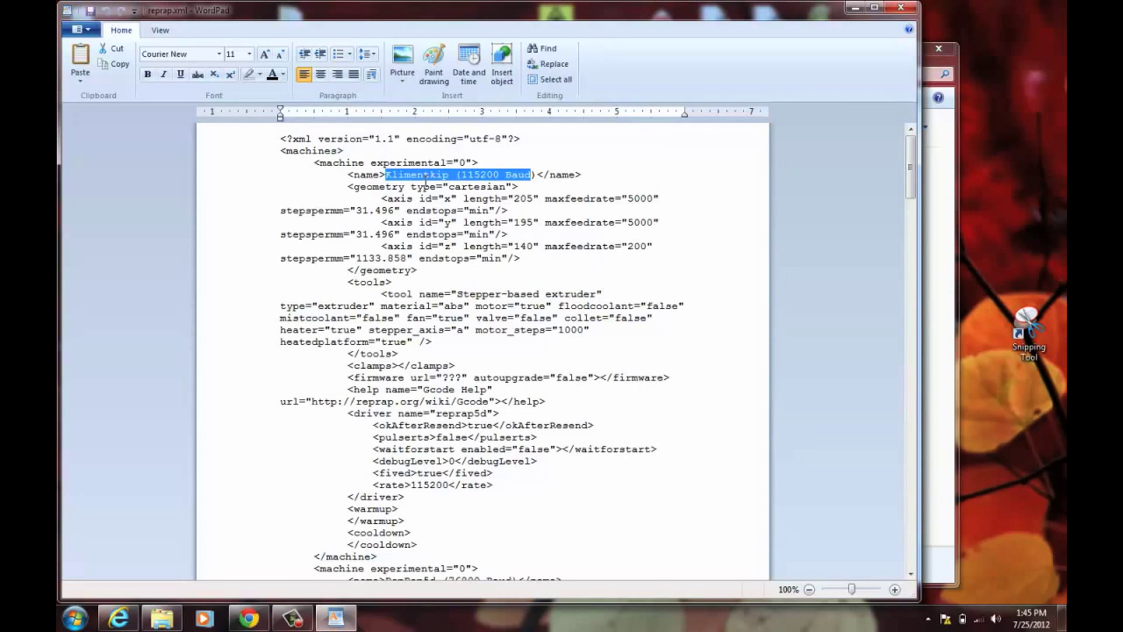
pyautogui.write('Solidoodle')
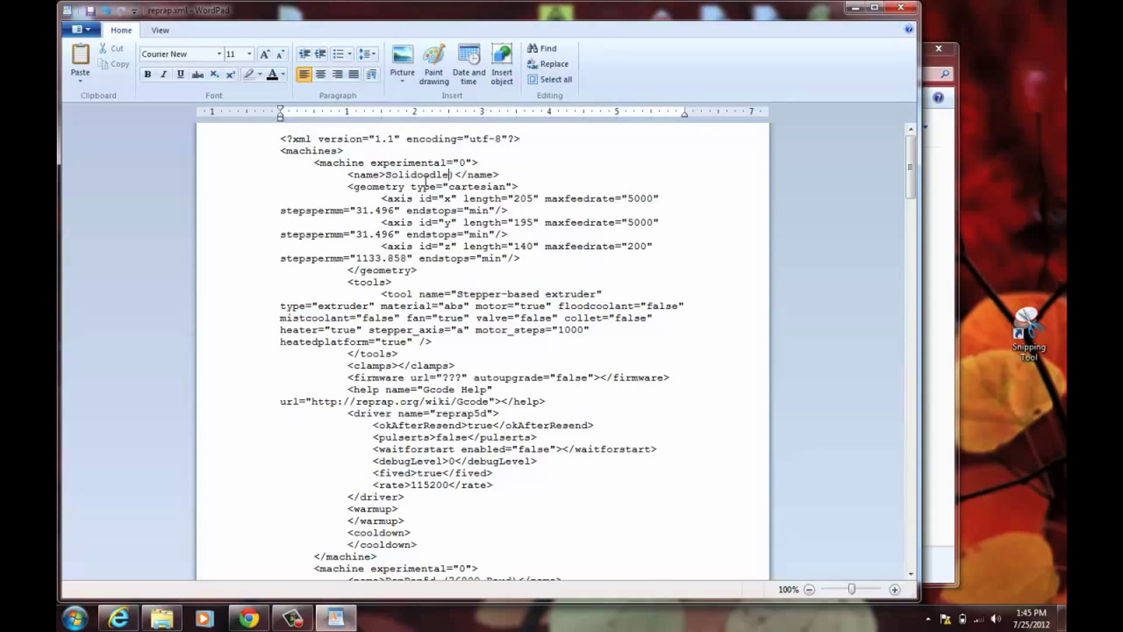
pyautogui.write(' 2')
pyautogui.press('Right')
pyautogui.press('BackSpace')
# Step: Change the x, y and z axis lengths (205, 195, 140) to 150 each, then close the document
pyautogui.click(530, 201)
pyautogui.press('BackSpace')
pyautogui.press('BackSpace')
pyautogui.press('BackSpace')
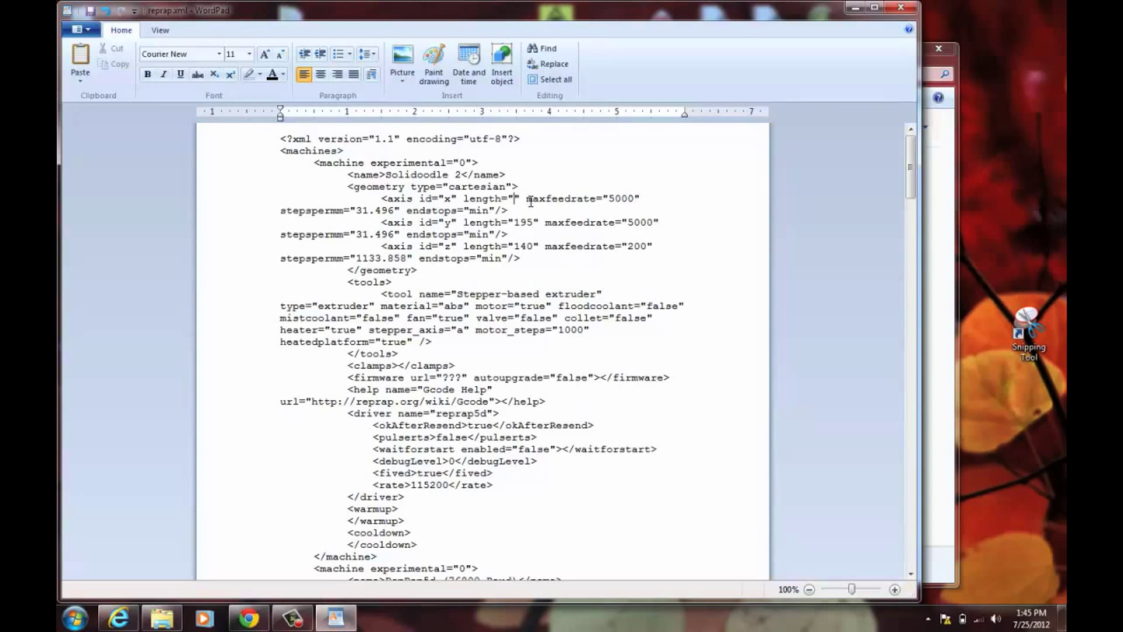
pyautogui.write('150')
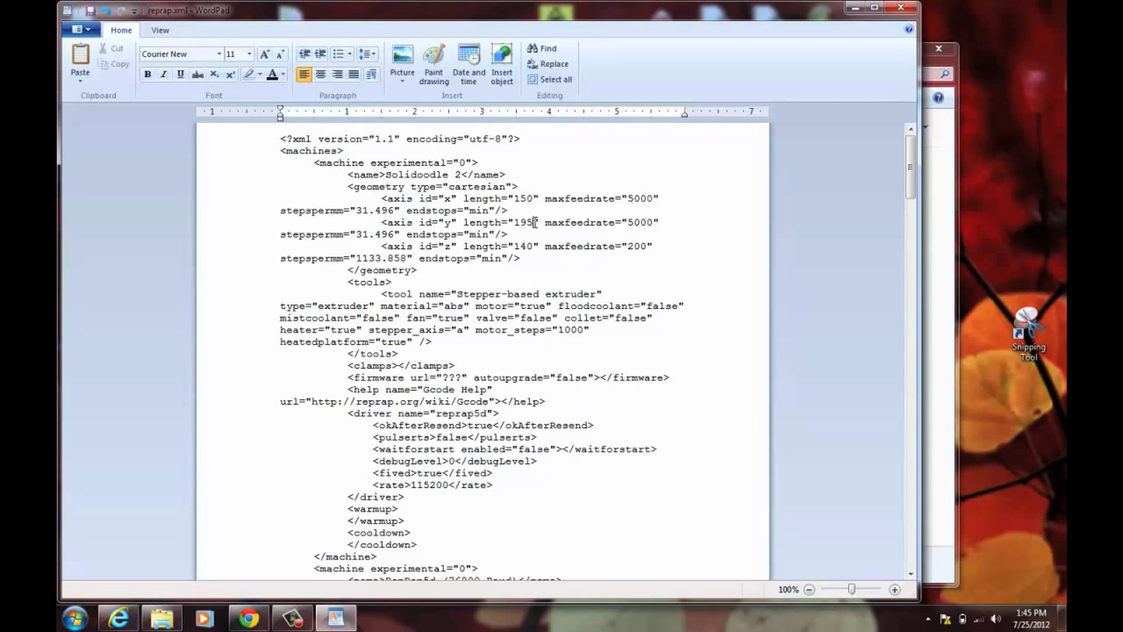
pyautogui.click(535, 223)
pyautogui.press('BackSpace')
pyautogui.press('BackSpace')
pyautogui.press('BackSpace')
pyautogui.write('15')
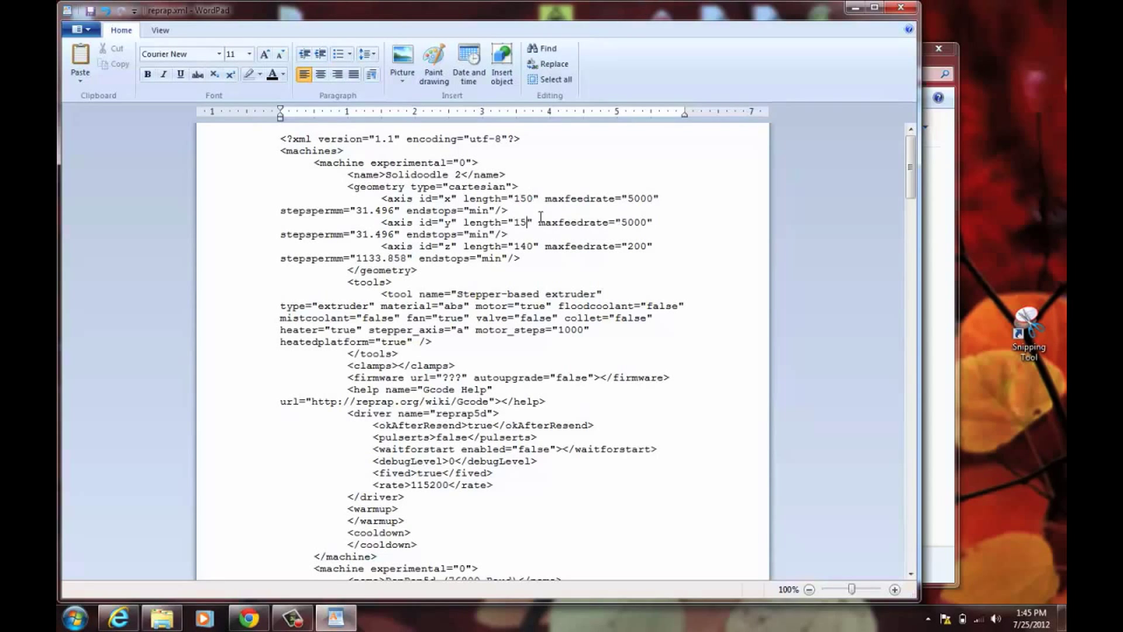
pyautogui.write('0')
pyautogui.click(532, 246)
pyautogui.press('BackSpace')
pyautogui.press('BackSpace')
pyautogui.press('BackSpace')
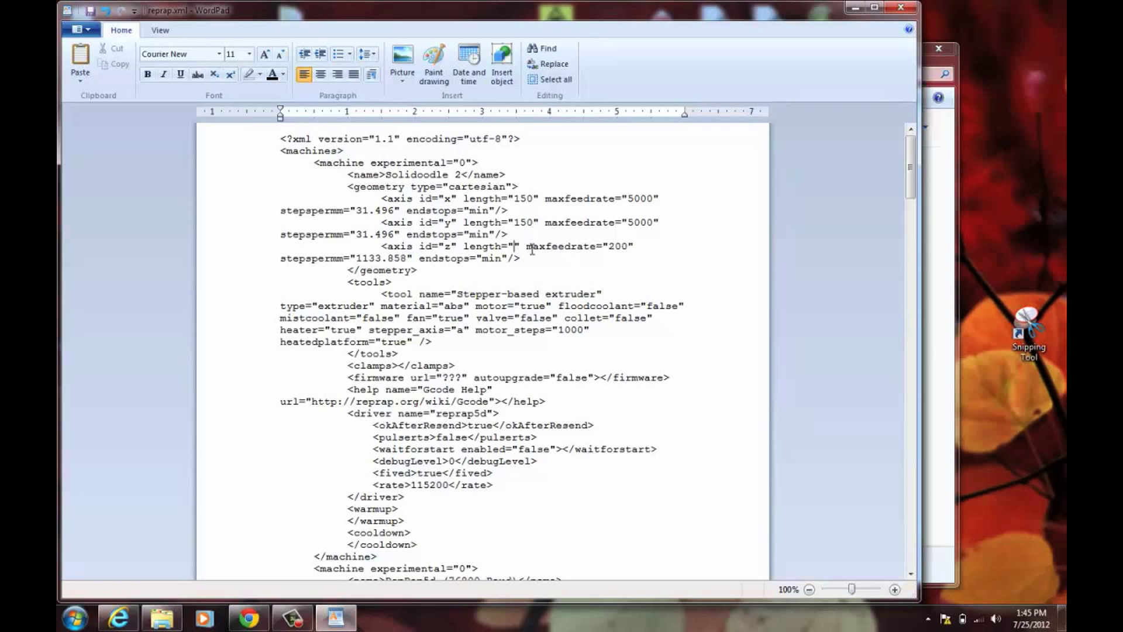
pyautogui.write('150')
pyautogui.scroll(-3, 532, 250)
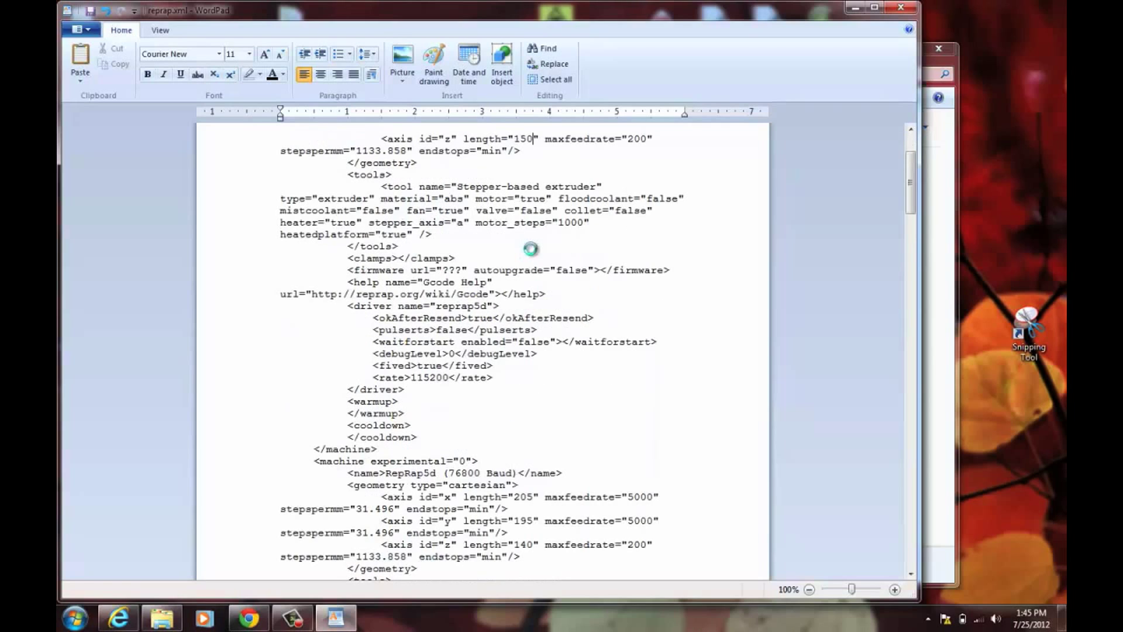
pyautogui.click(900, 7)
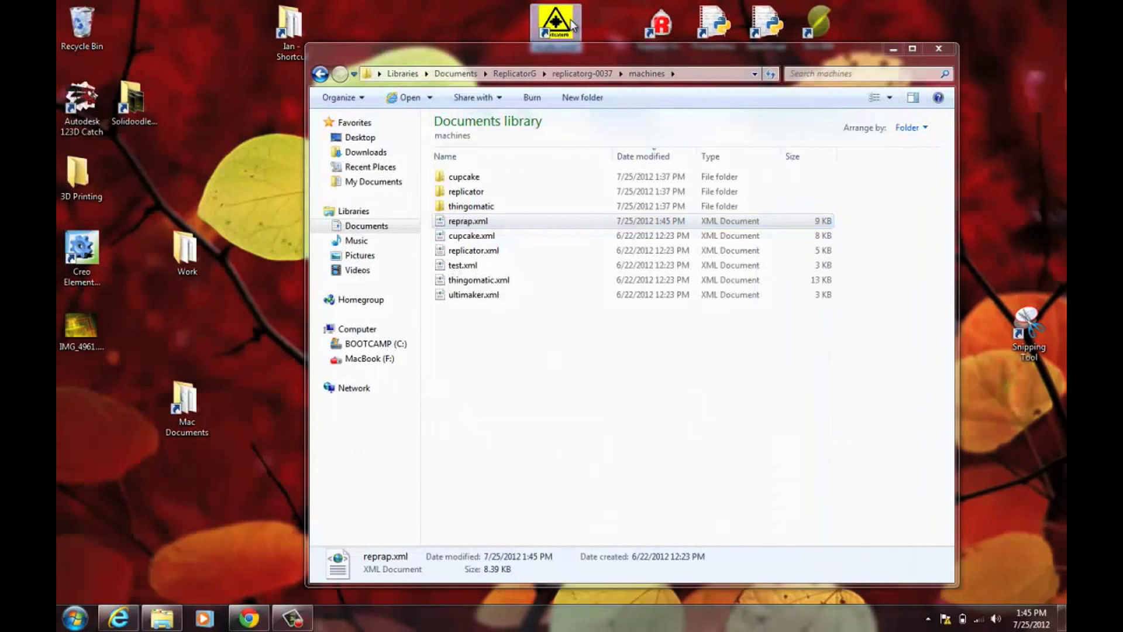
# Step: Relaunch ReplicatorG, close the machines folder, and load robotchessknight1_fixed.stl from recent files
pyautogui.doubleClick(570, 23)
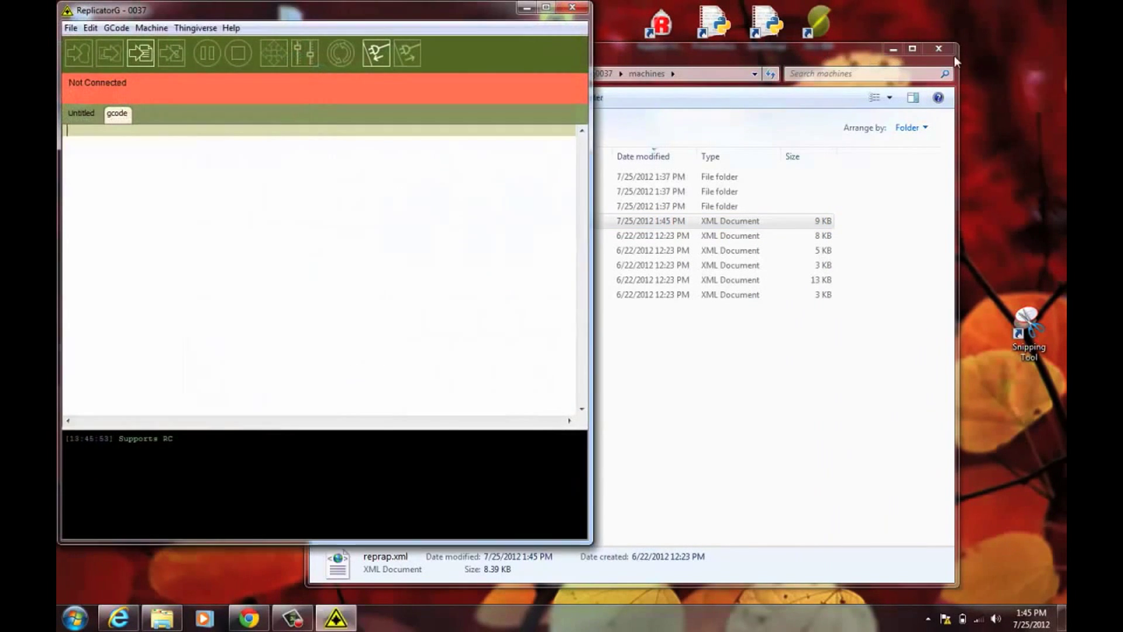
pyautogui.click(938, 49)
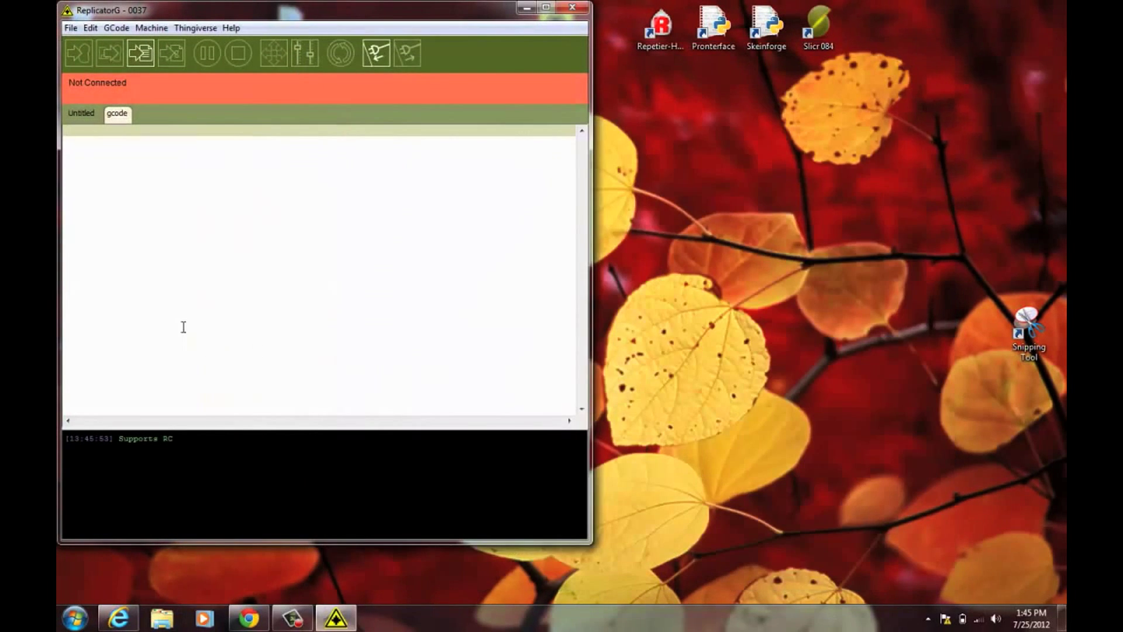
pyautogui.click(71, 29)
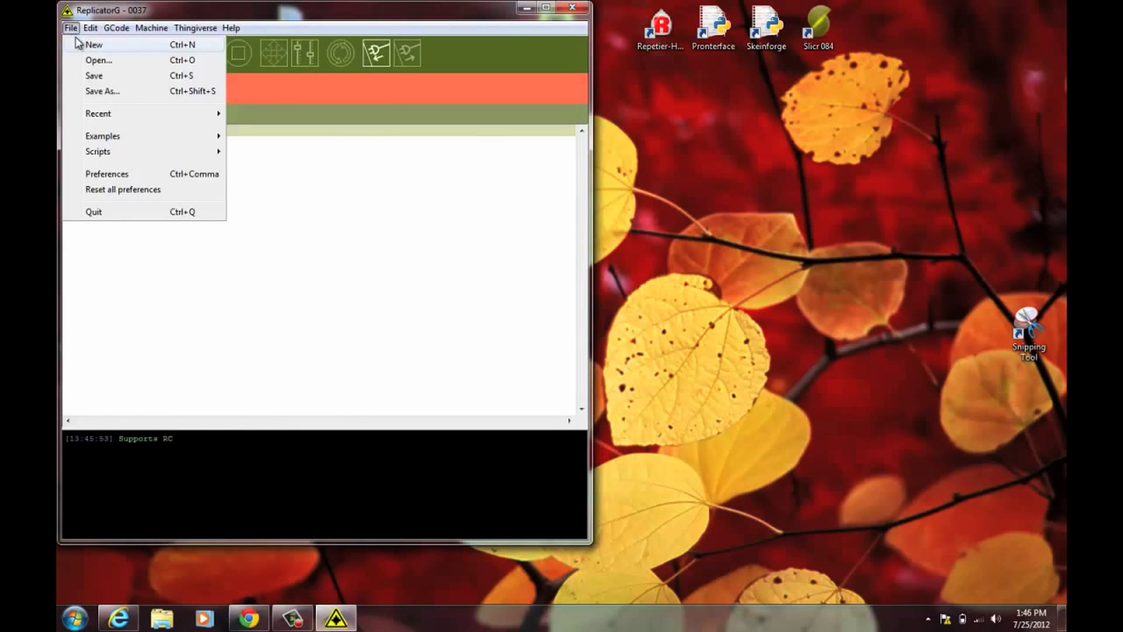
pyautogui.moveTo(117, 119)
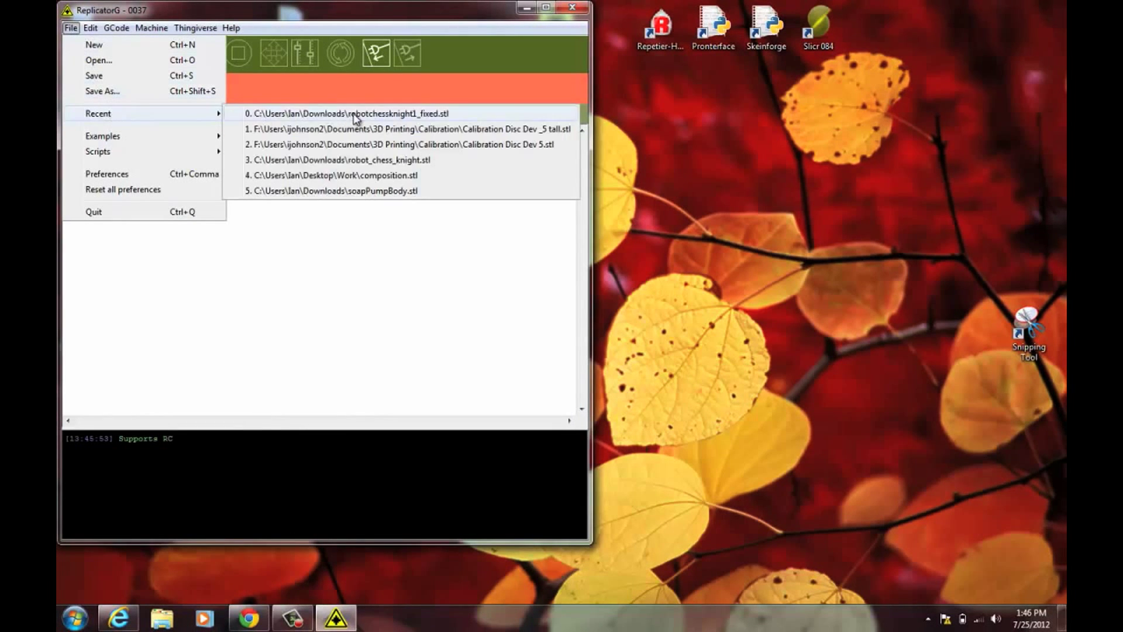
pyautogui.click(358, 114)
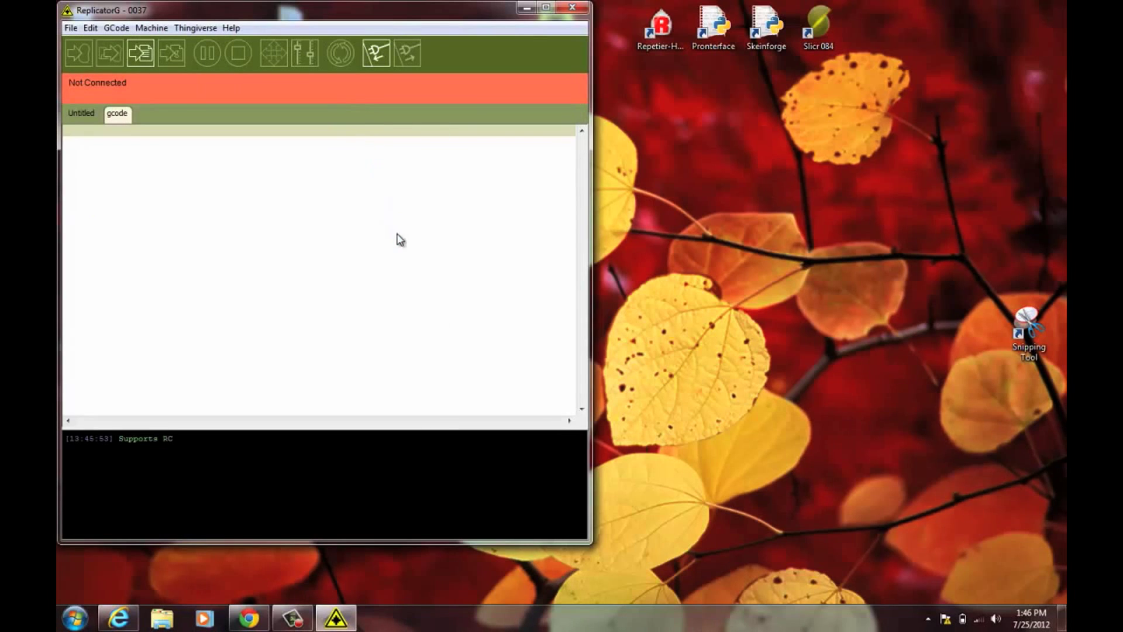
pyautogui.moveTo(313, 319); pyautogui.dragTo(312, 308)
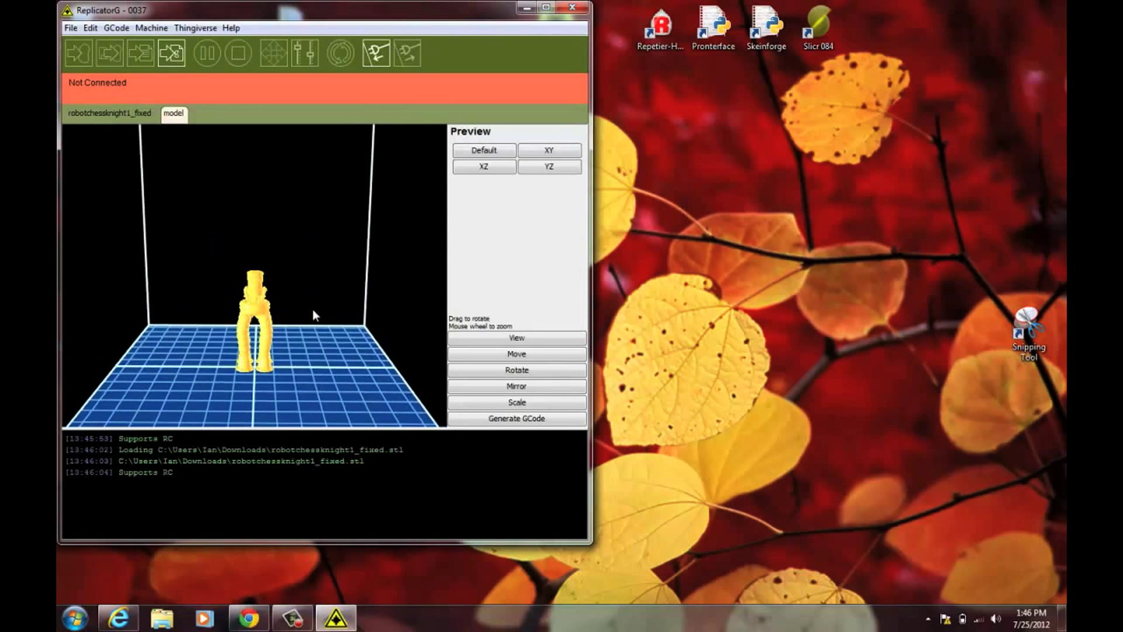
# Step: Drag the knight up and to the right with the Move controls, then widen the window
pyautogui.click(511, 355)
pyautogui.click(515, 338)
pyautogui.moveTo(409, 314)
pyautogui.mouseDown()
pyautogui.moveTo(369, 320)
pyautogui.moveTo(398, 297)
pyautogui.moveTo(396, 310)
pyautogui.mouseUp()
pyautogui.click(510, 355)
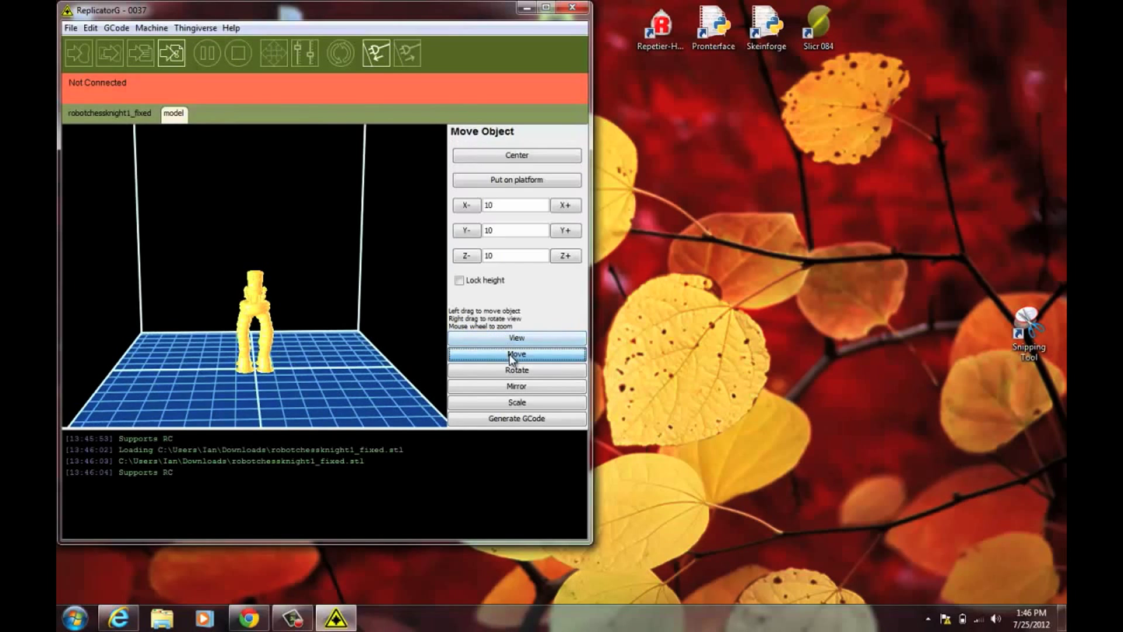
pyautogui.moveTo(365, 300)
pyautogui.mouseDown()
pyautogui.moveTo(354, 279)
pyautogui.moveTo(377, 283)
pyautogui.moveTo(366, 277)
pyautogui.mouseUp()
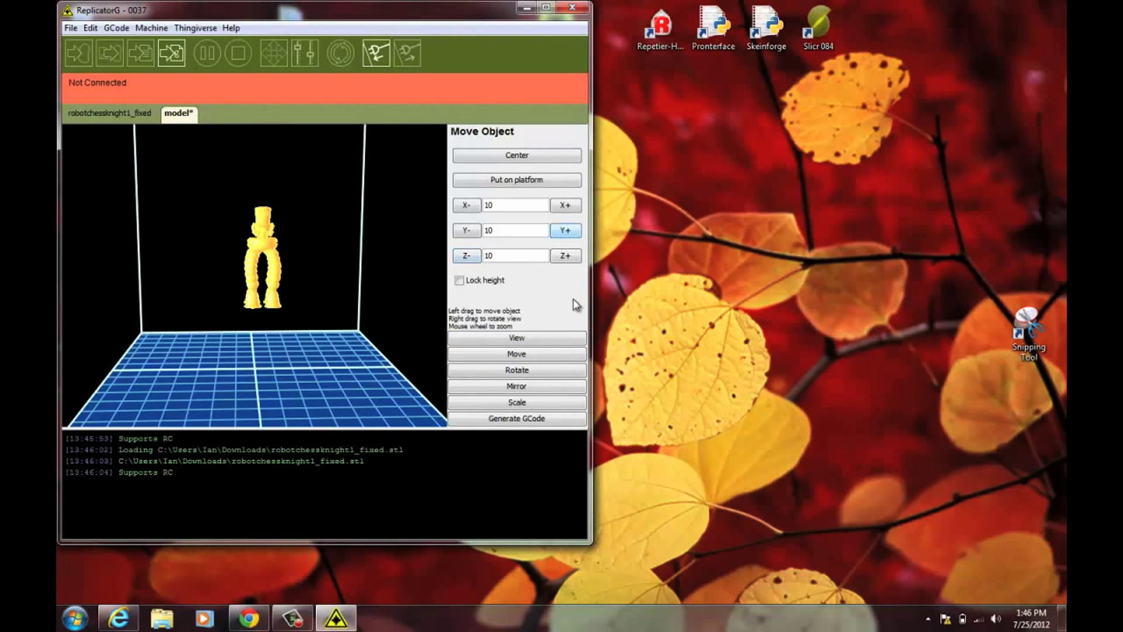
pyautogui.moveTo(589, 323); pyautogui.dragTo(634, 325)
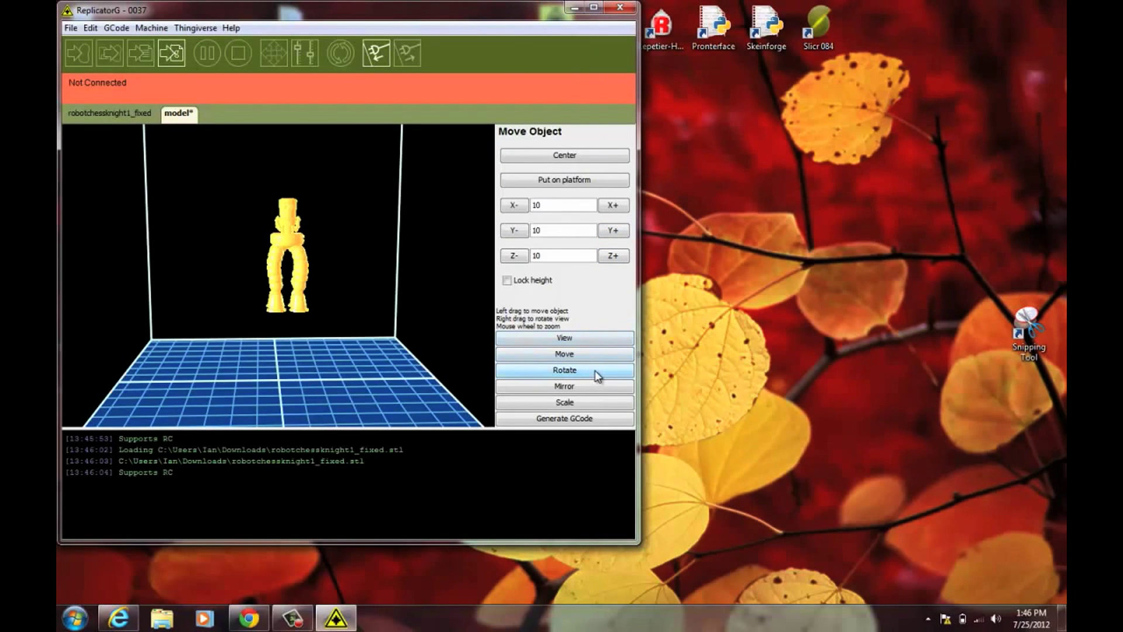
# Step: Rotate the knight about X until it stands upright, then spin it slightly around Z
pyautogui.click(596, 374)
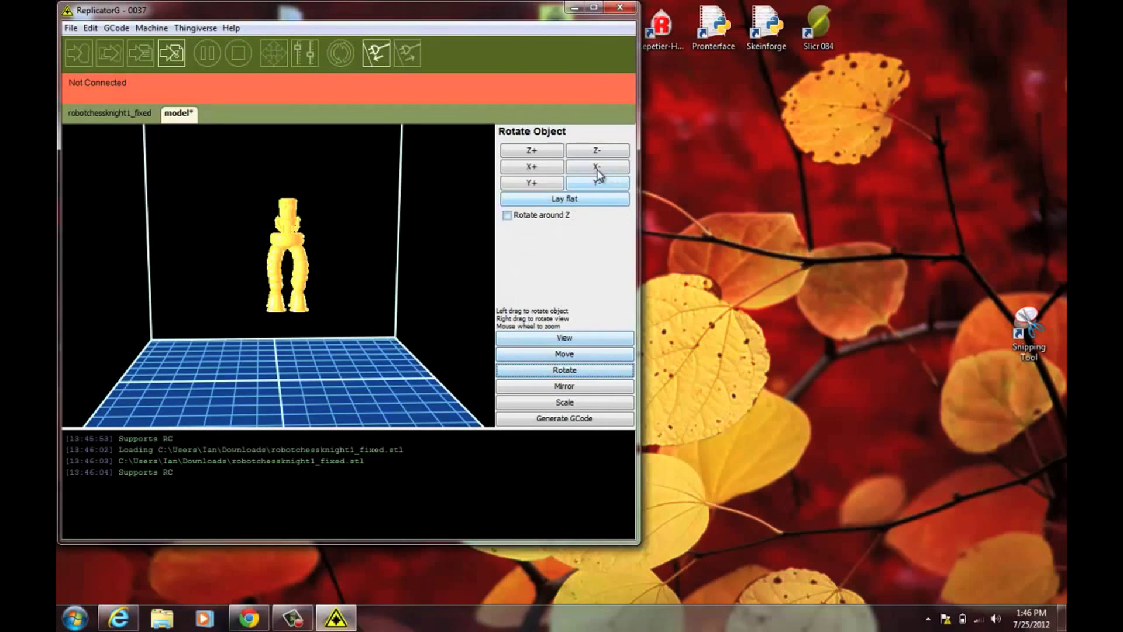
pyautogui.click(592, 167)
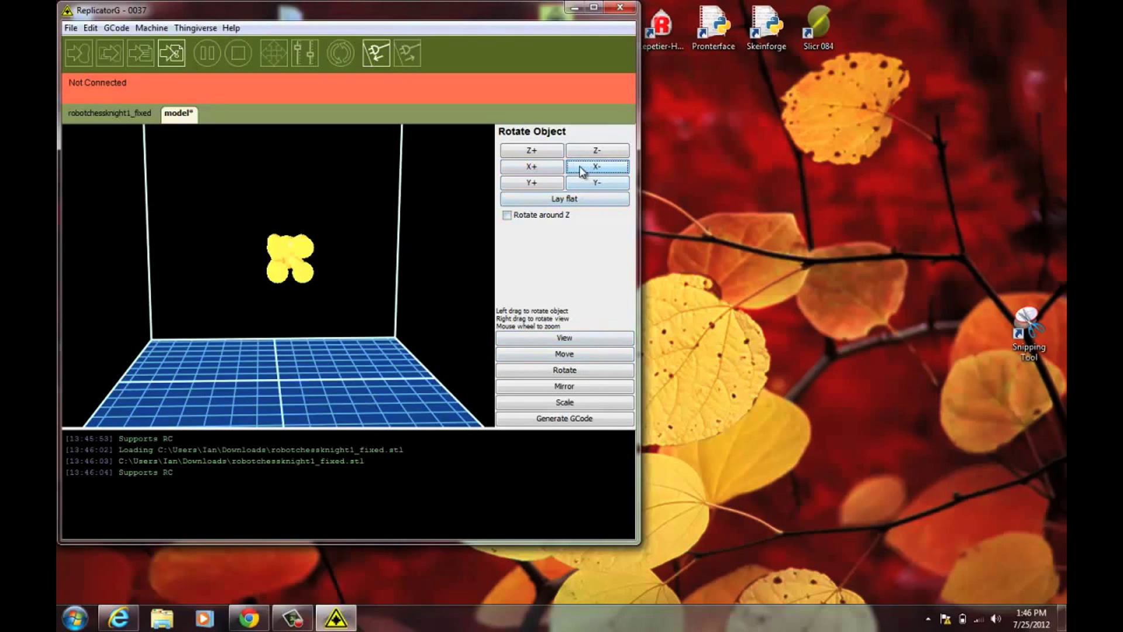
pyautogui.click(537, 169)
pyautogui.click(538, 169)
pyautogui.click(538, 170)
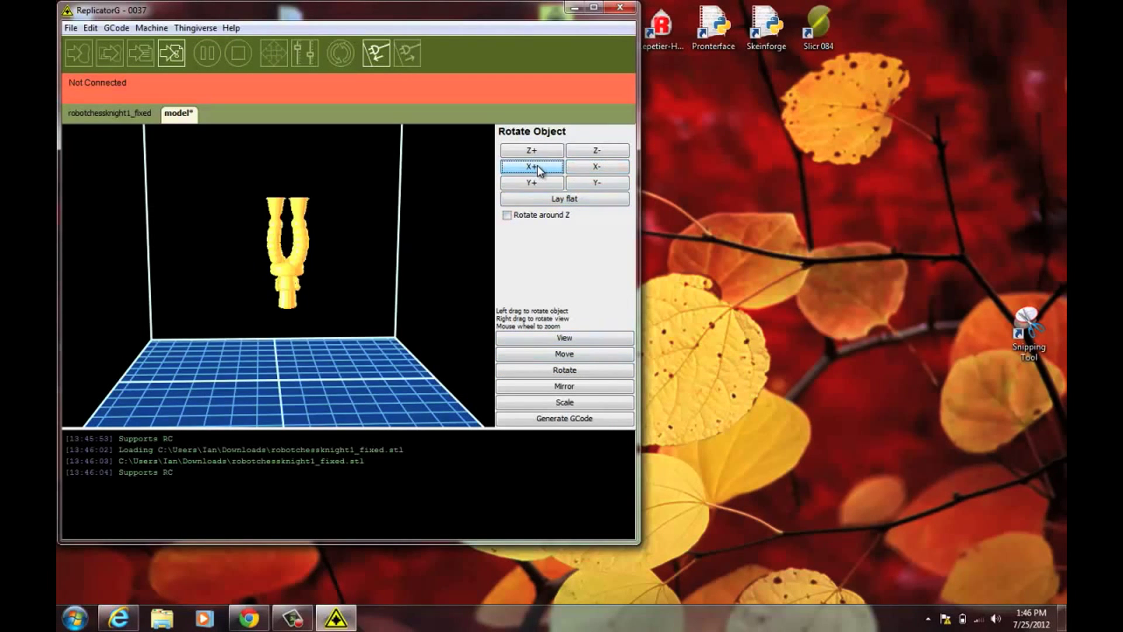
pyautogui.click(539, 170)
pyautogui.click(538, 171)
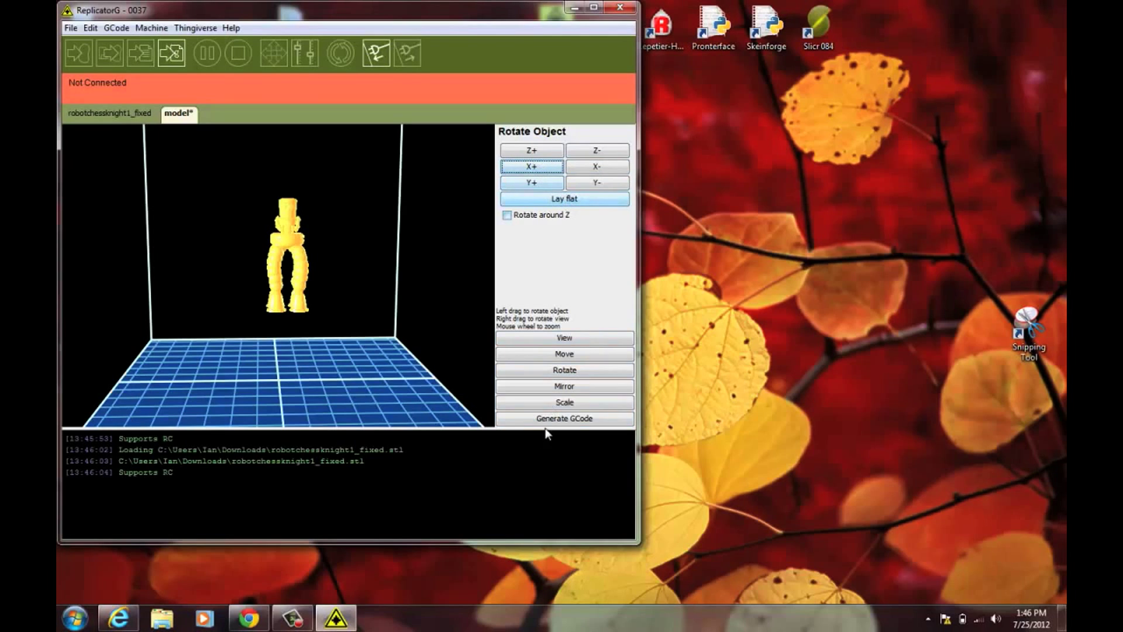
pyautogui.click(506, 215)
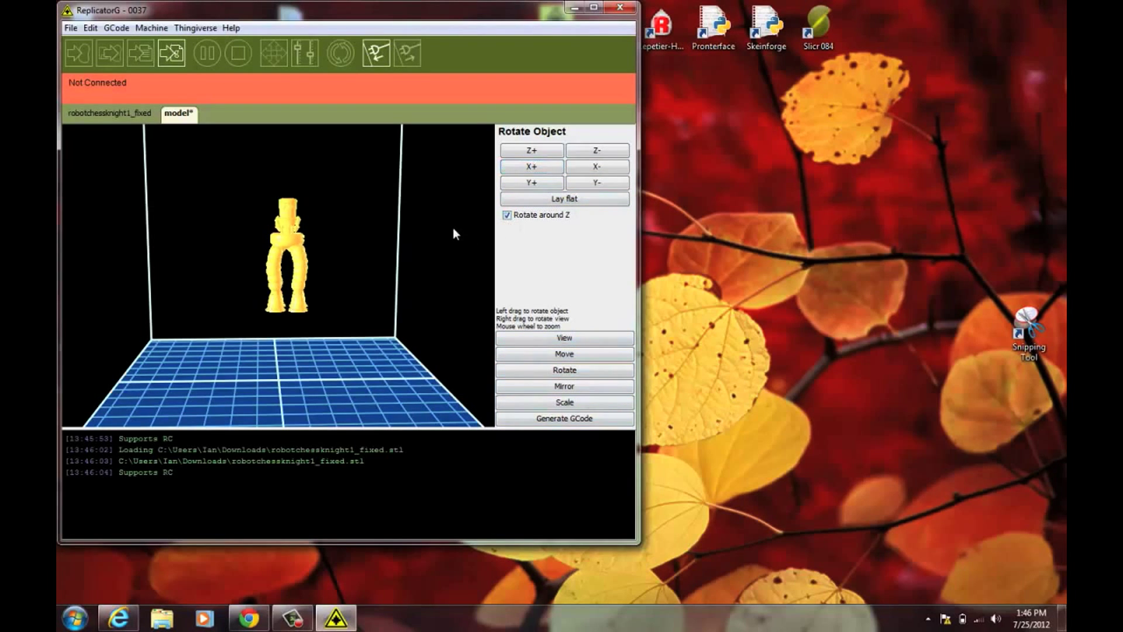
pyautogui.moveTo(454, 229)
pyautogui.mouseDown()
pyautogui.moveTo(431, 233)
pyautogui.moveTo(453, 234)
pyautogui.mouseUp()
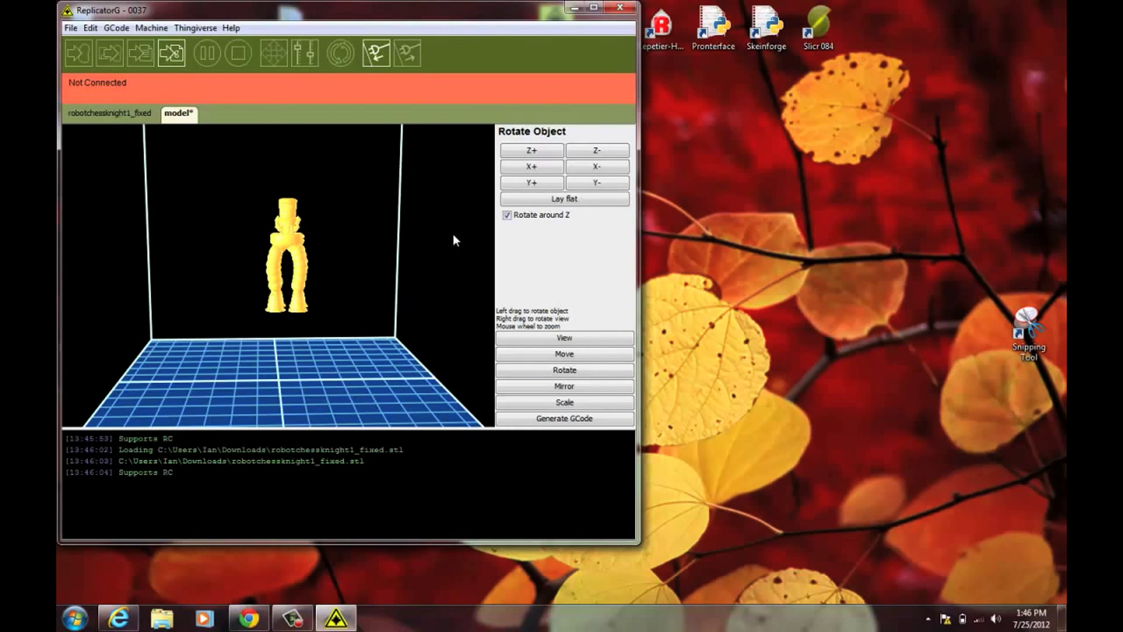
# Step: Drop the knight onto the build platform and centre it, recentring after a small nudge
pyautogui.click(591, 355)
pyautogui.click(535, 186)
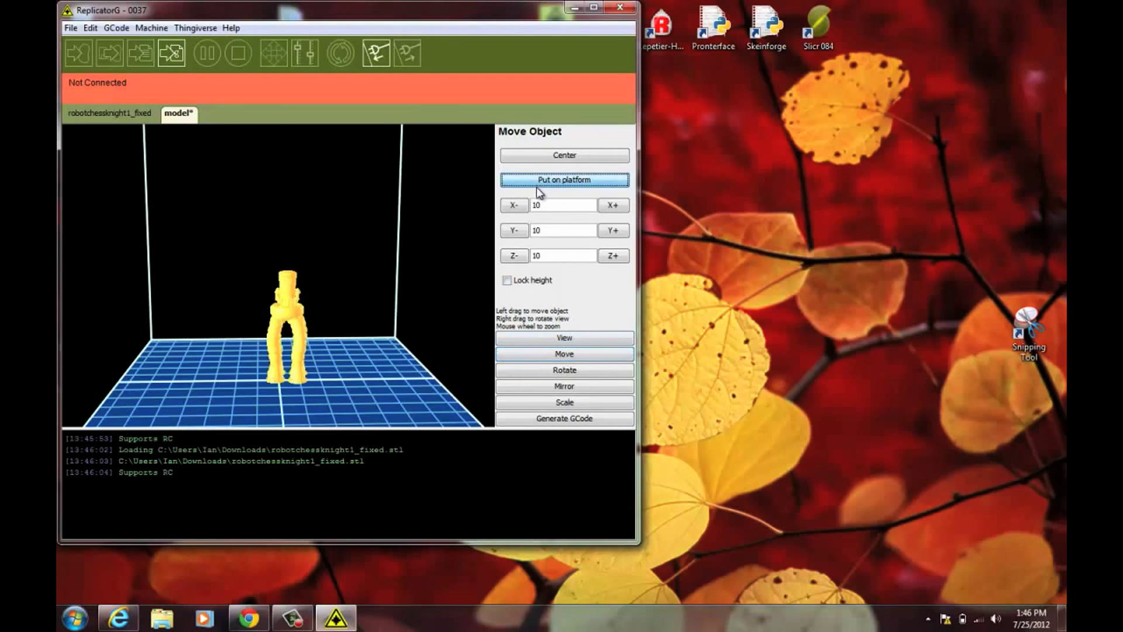
pyautogui.click(561, 151)
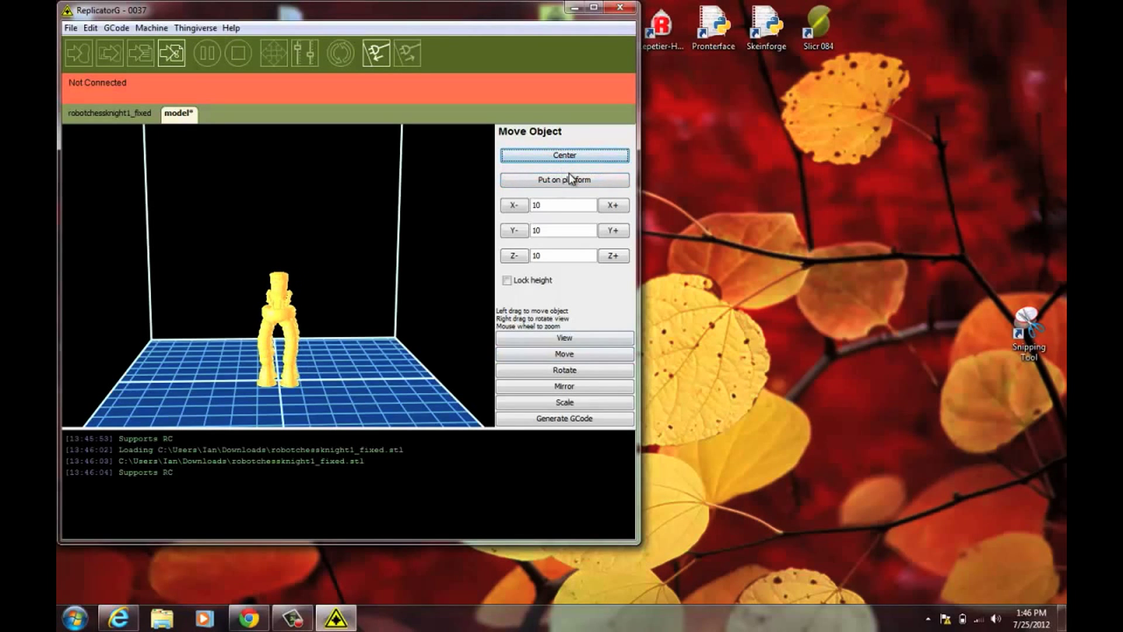
pyautogui.moveTo(438, 224); pyautogui.dragTo(445, 230)
pyautogui.click(564, 156)
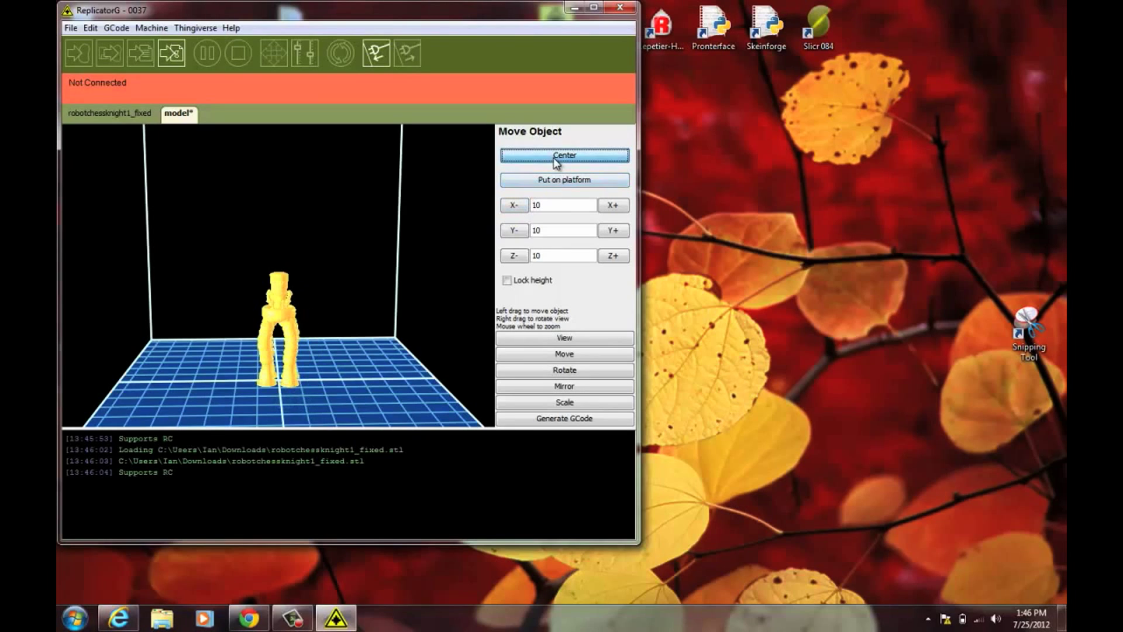
# Step: Recentre the knight on the platform and scale it up by 1.5
pyautogui.click(560, 184)
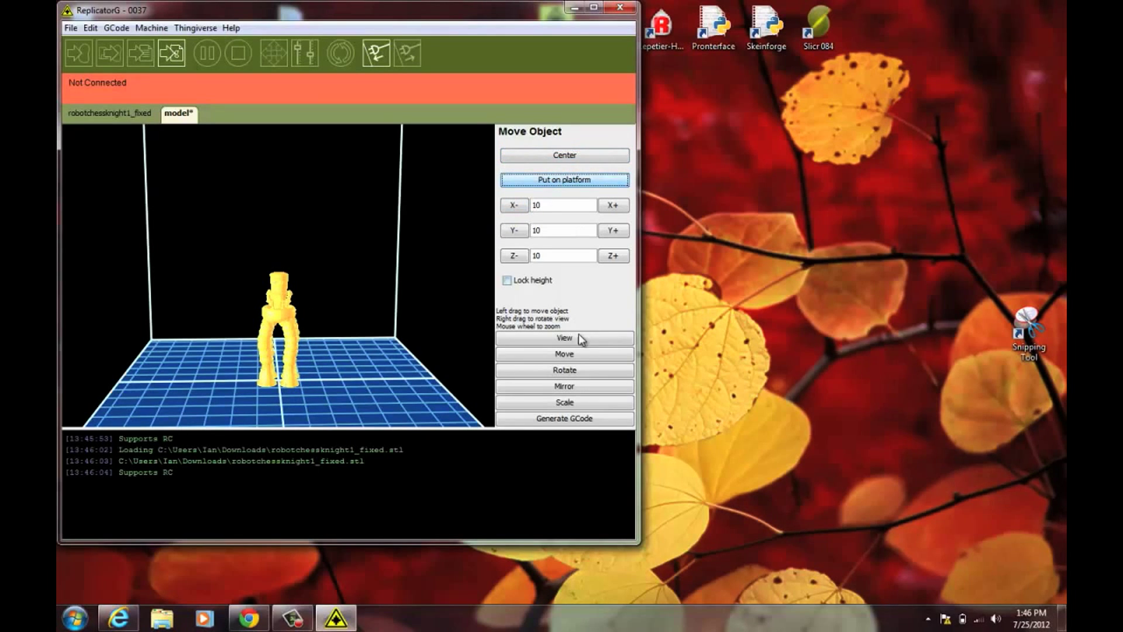
pyautogui.click(565, 403)
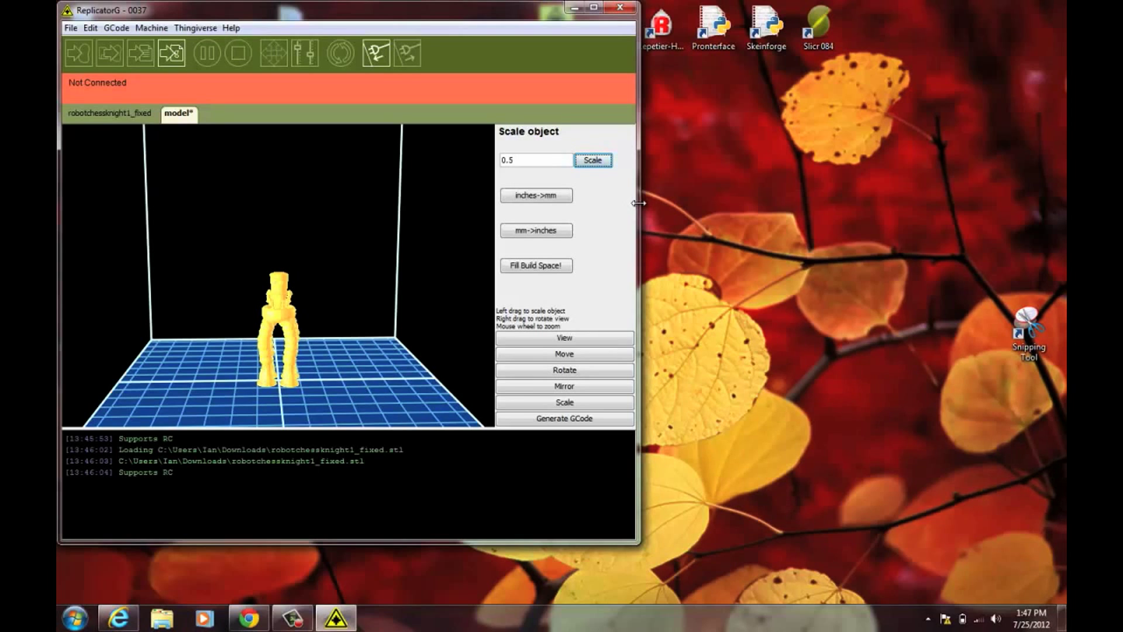
pyautogui.click(528, 161)
pyautogui.moveTo(518, 161); pyautogui.dragTo(478, 155)
pyautogui.click(583, 167)
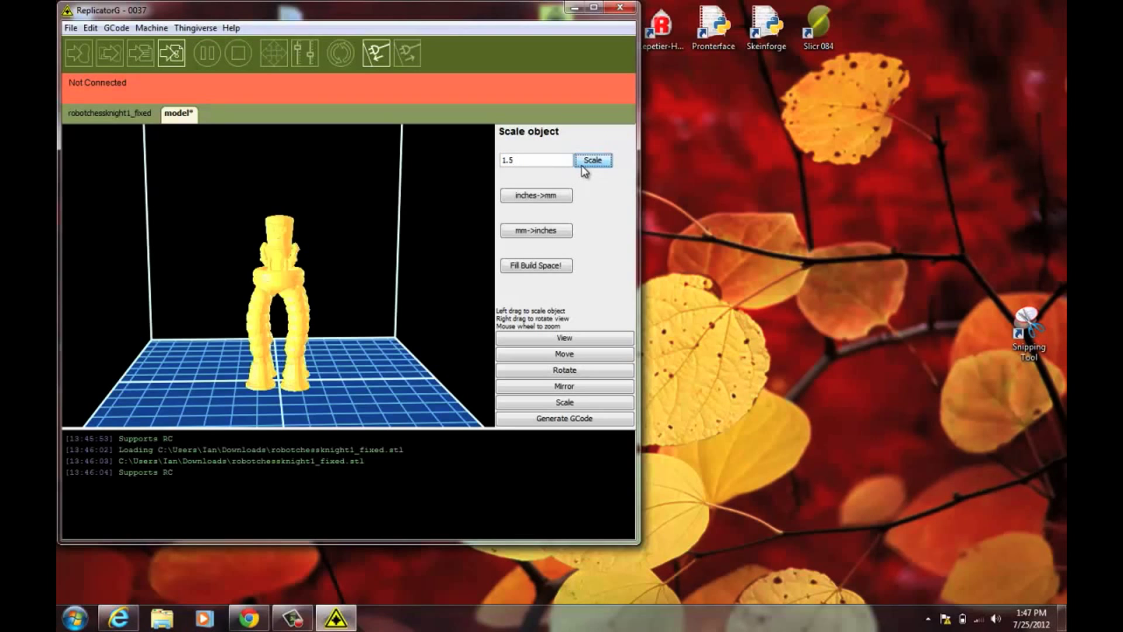
# Step: Save the scaled model over robotchessknight1_fixed.stl and close ReplicatorG
pyautogui.click(71, 28)
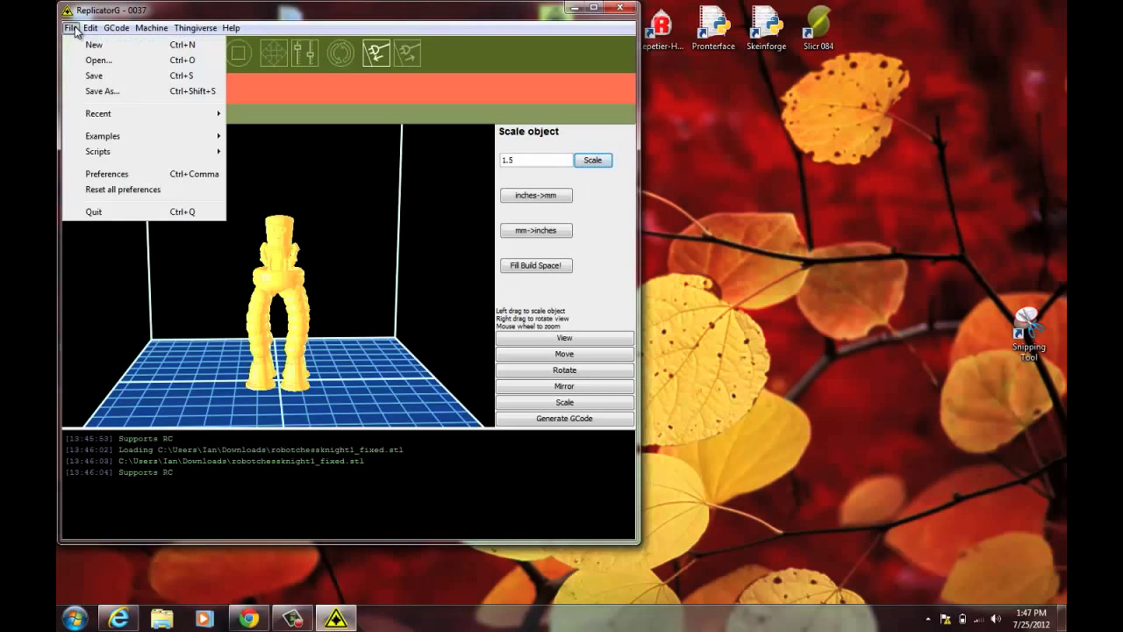
pyautogui.click(99, 76)
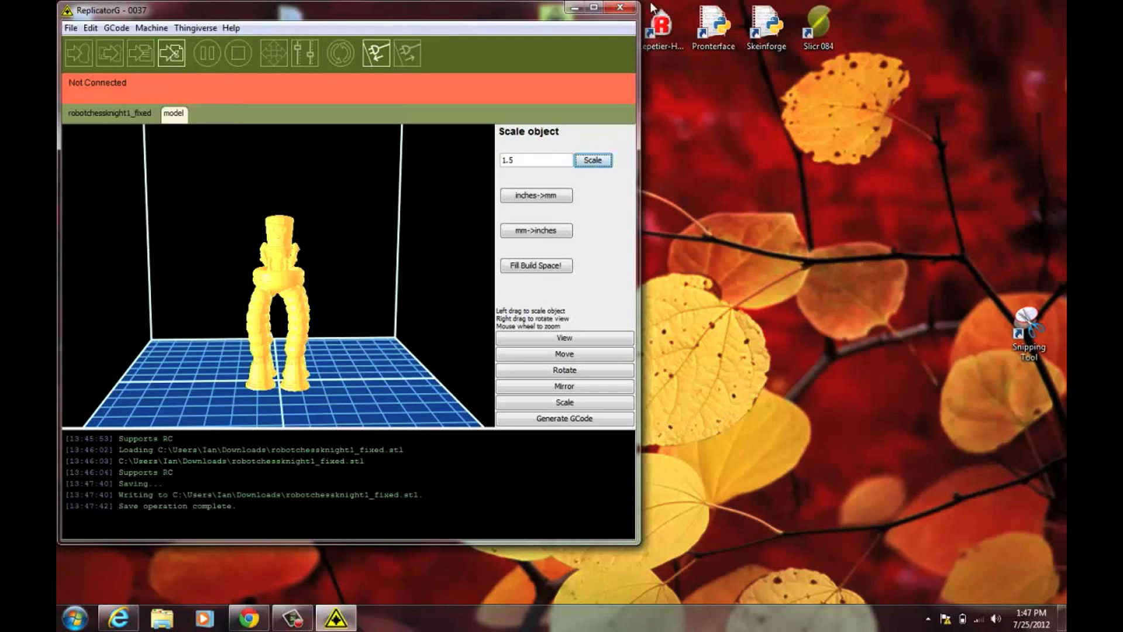
pyautogui.click(621, 8)
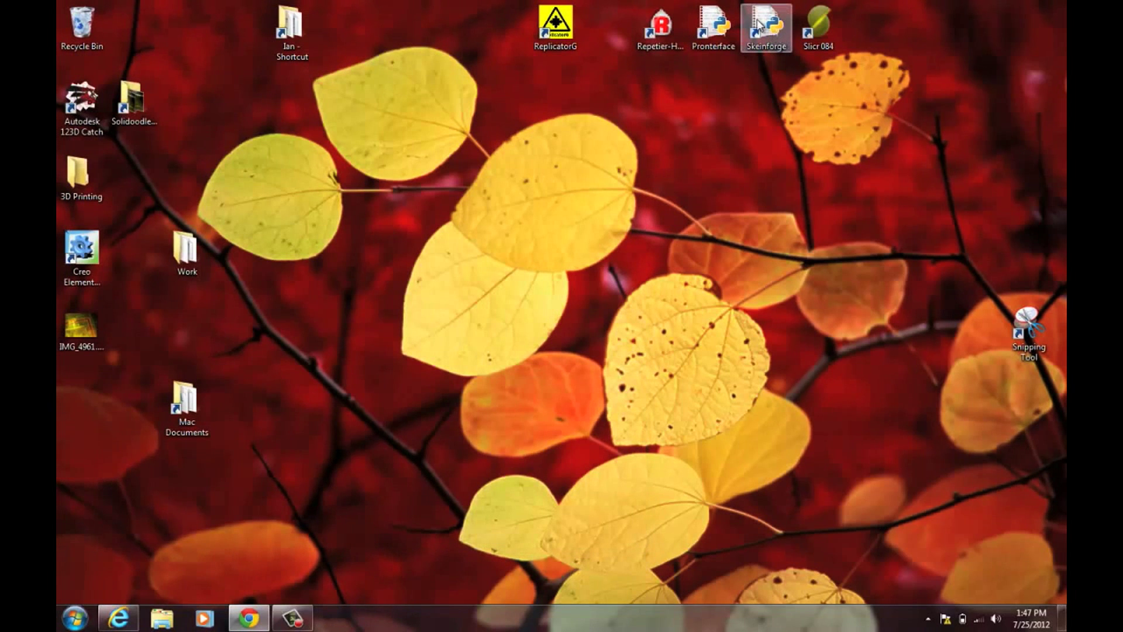
# Step: Launch Skeinforge, confirm the Extrusion type and Solidoodle profile, and review the Speed settings
pyautogui.doubleClick(759, 25)
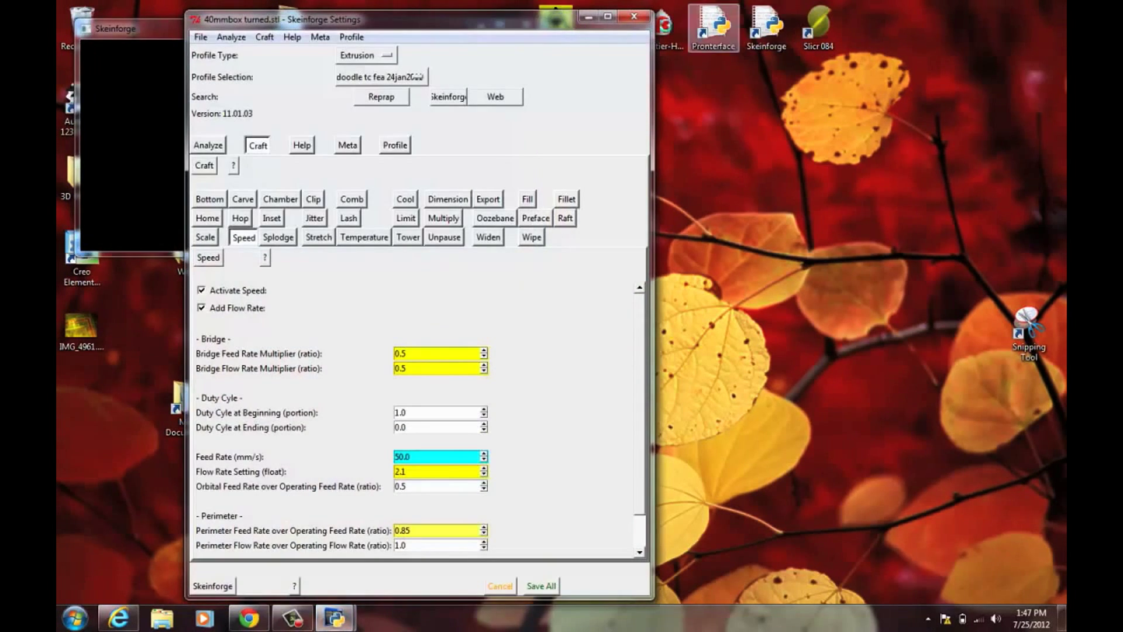
pyautogui.moveTo(543, 27); pyautogui.dragTo(648, 25)
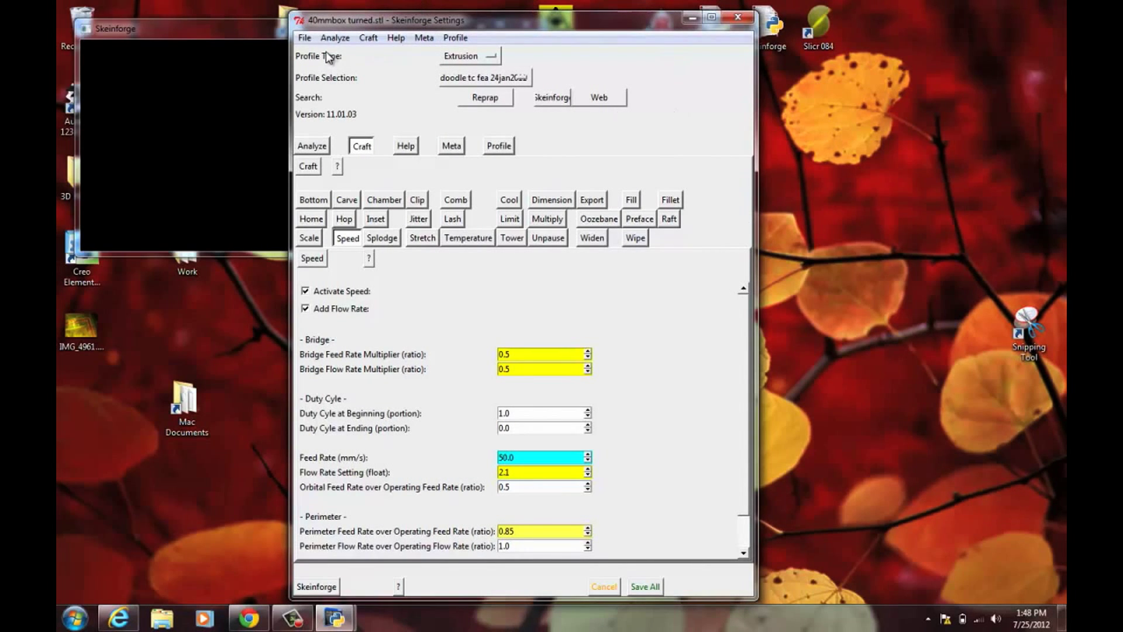
pyautogui.click(462, 57)
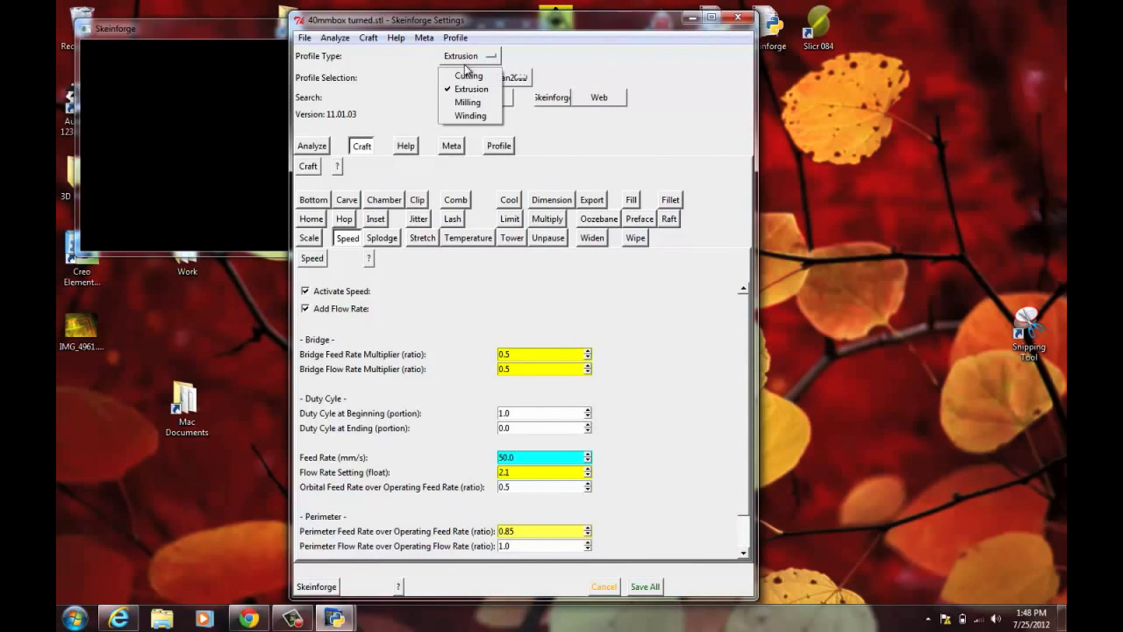
pyautogui.click(562, 58)
pyautogui.click(507, 79)
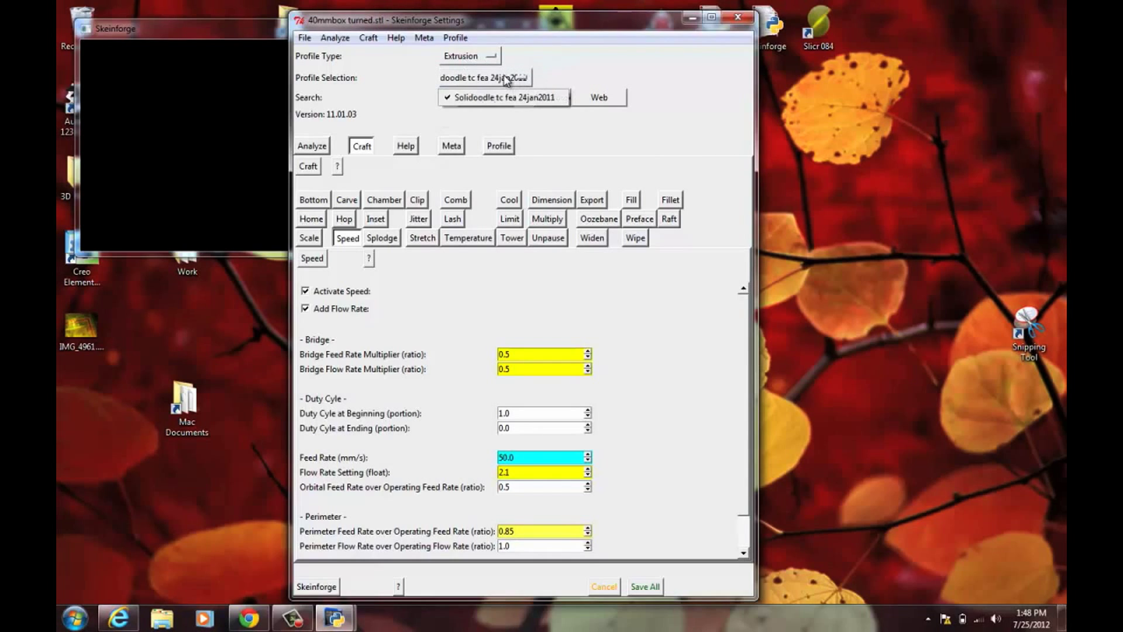
pyautogui.click(737, 252)
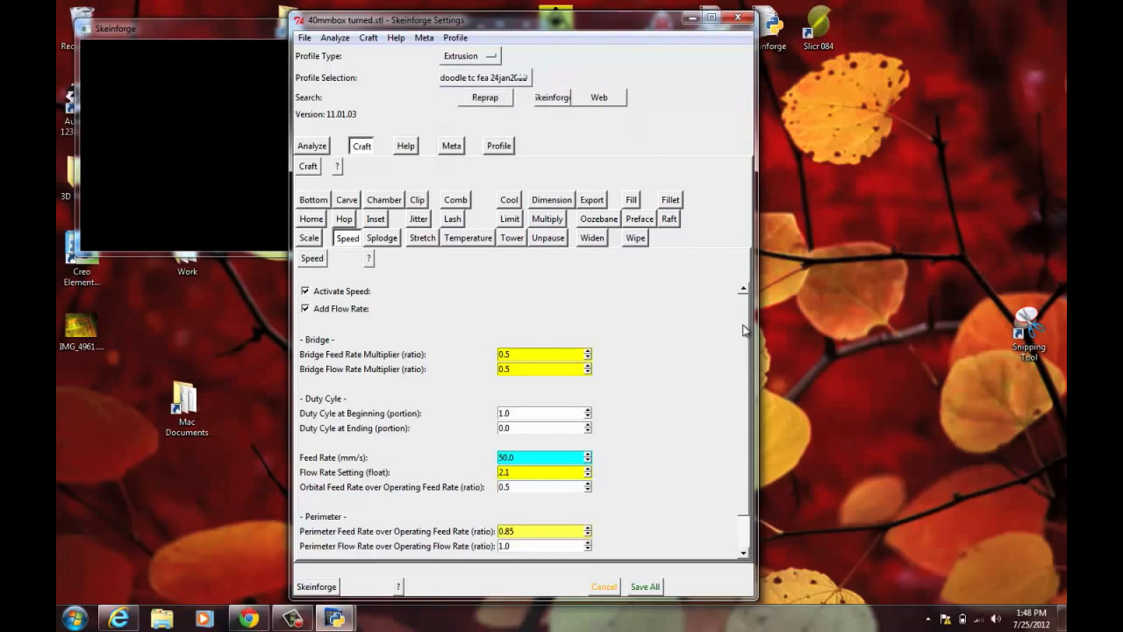
pyautogui.scroll(-3, 748, 488)
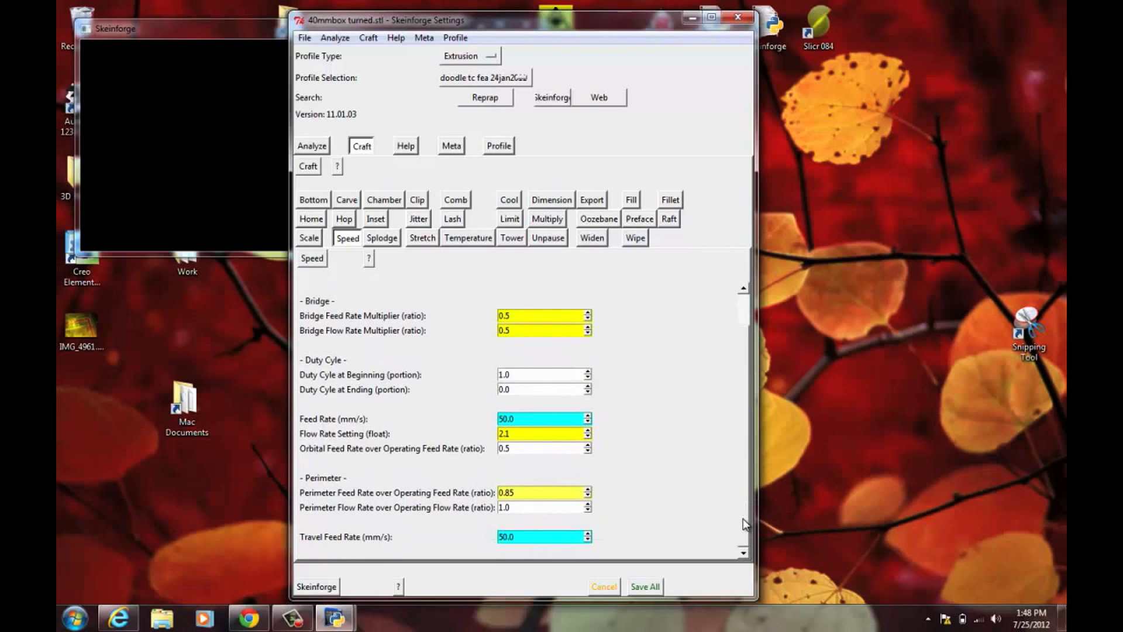
pyautogui.scroll(3, 737, 500)
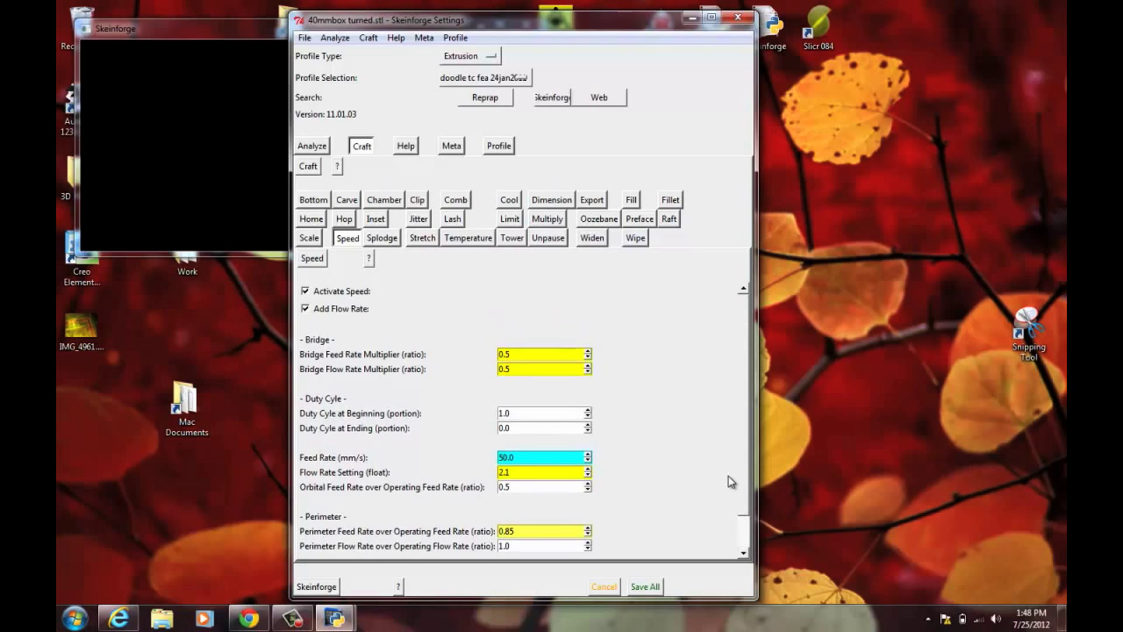
# Step: Slice robotchessknight1_fixed.stl from the Downloads folder into G-code
pyautogui.click(321, 585)
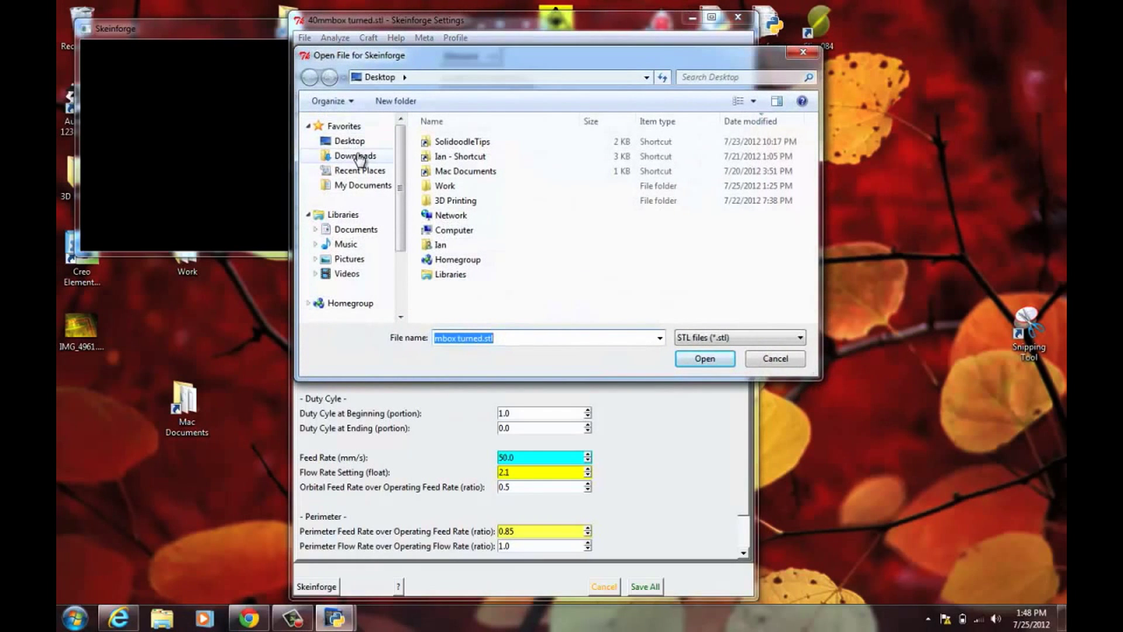
pyautogui.click(360, 156)
pyautogui.doubleClick(494, 143)
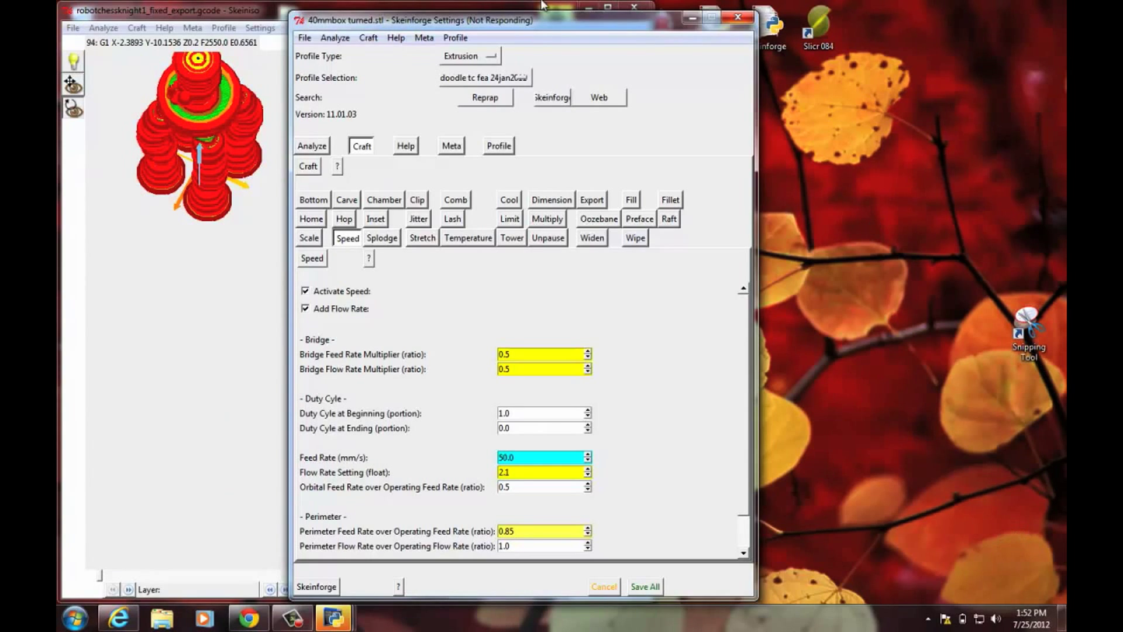
# Step: Close the Skeinlayer, Settings, Skeiniso and console windows, then launch Pronterface
pyautogui.moveTo(550, 19); pyautogui.dragTo(724, 14)
pyautogui.moveTo(413, 11); pyautogui.dragTo(609, 25)
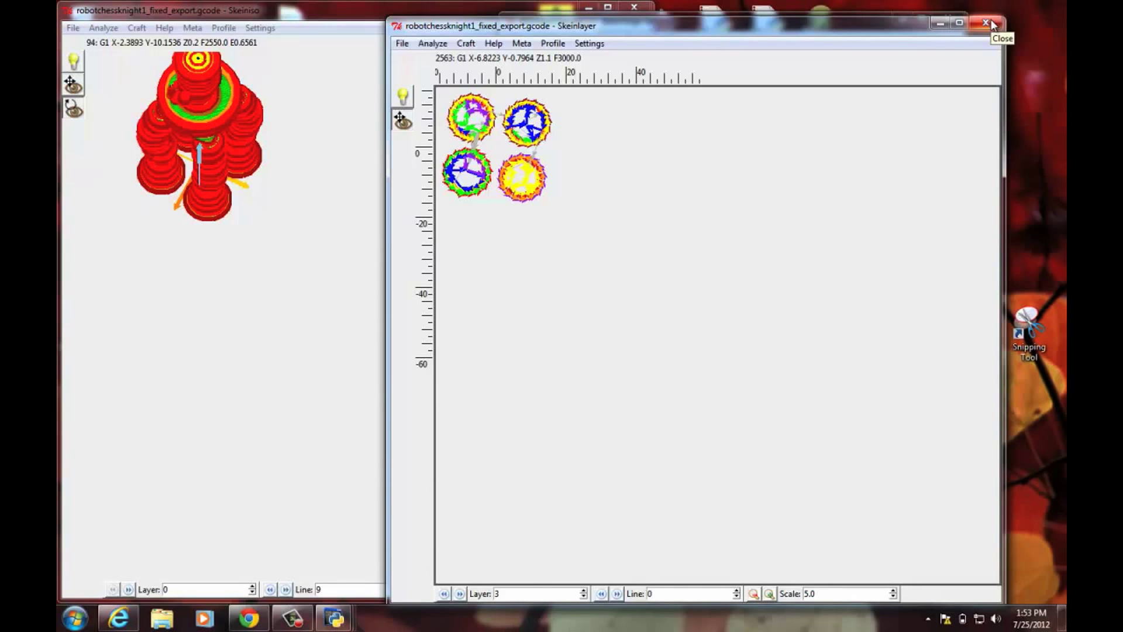
pyautogui.click(991, 22)
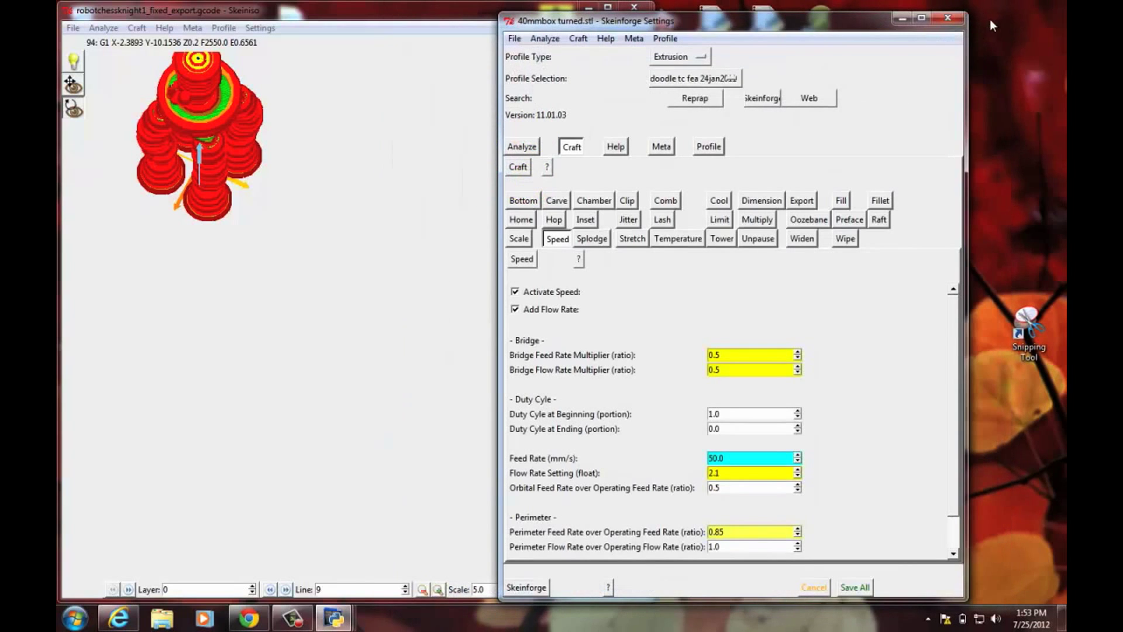
pyautogui.click(947, 20)
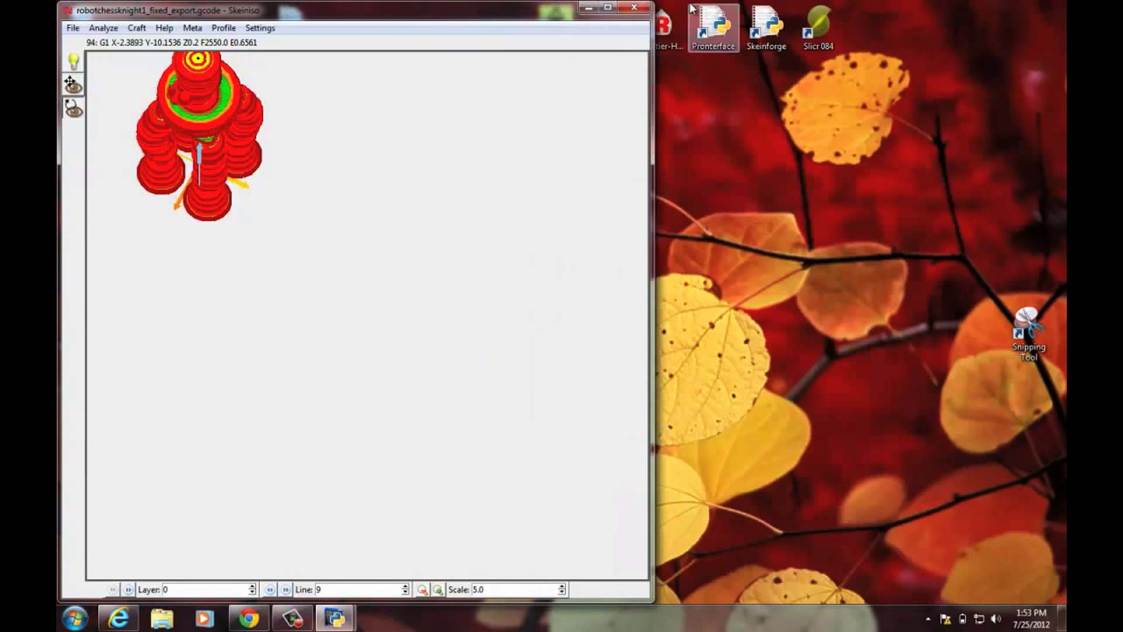
pyautogui.click(638, 8)
pyautogui.click(519, 27)
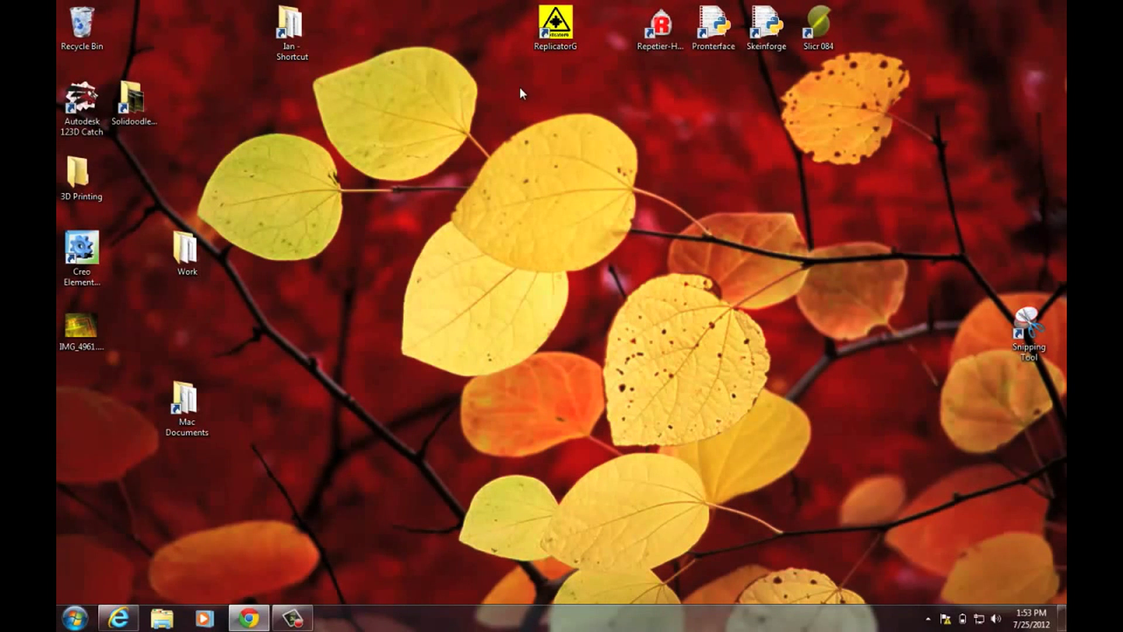
pyautogui.doubleClick(714, 24)
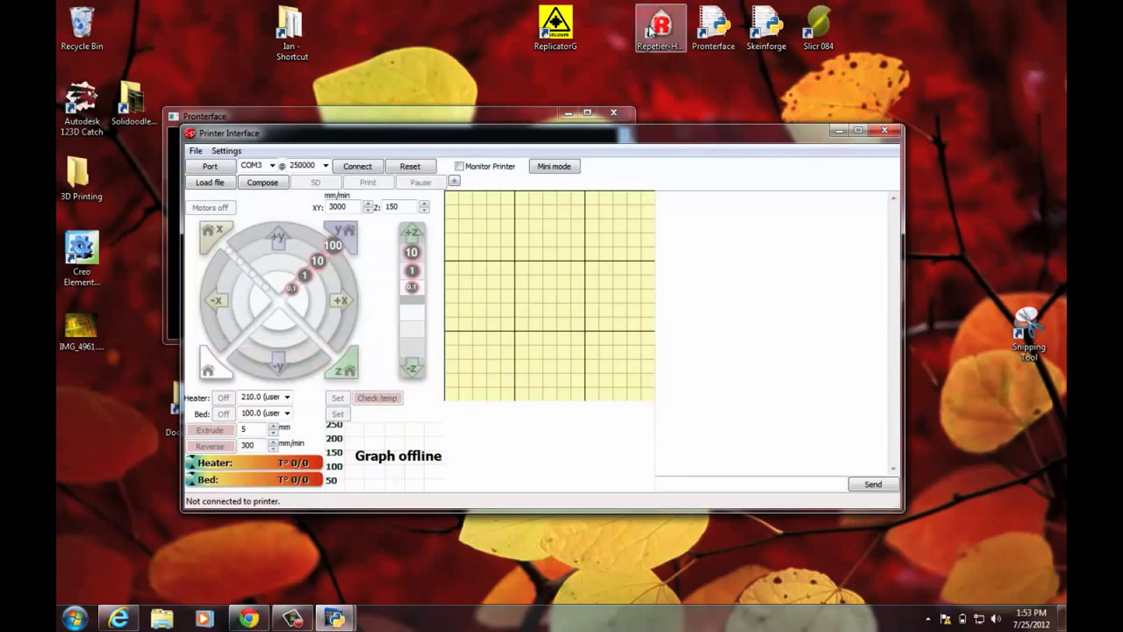
# Step: Enlarge the Pronterface window, connect the printer, and set hotend 210 °C and bed 100 °C
pyautogui.moveTo(654, 123); pyautogui.dragTo(619, 74)
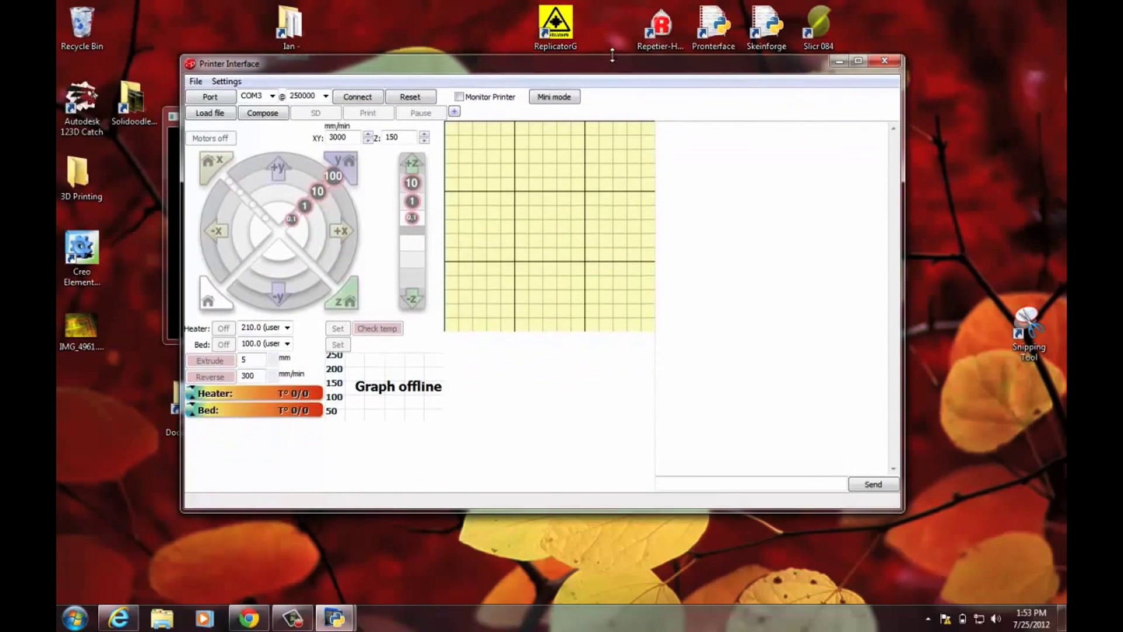
pyautogui.moveTo(612, 56); pyautogui.dragTo(612, 55)
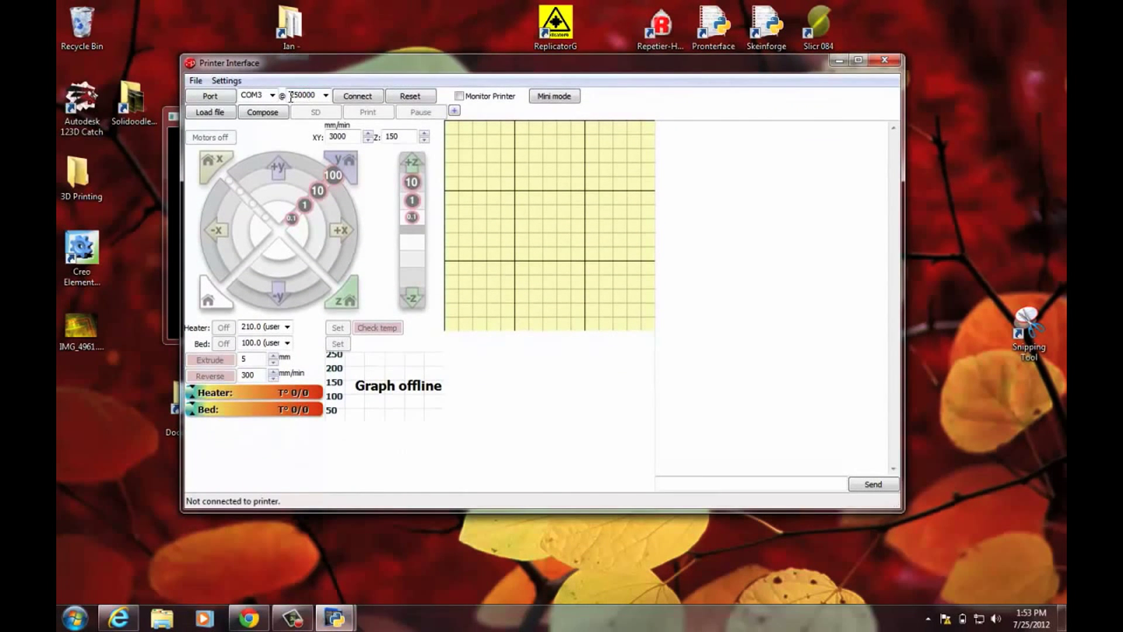
pyautogui.click(354, 101)
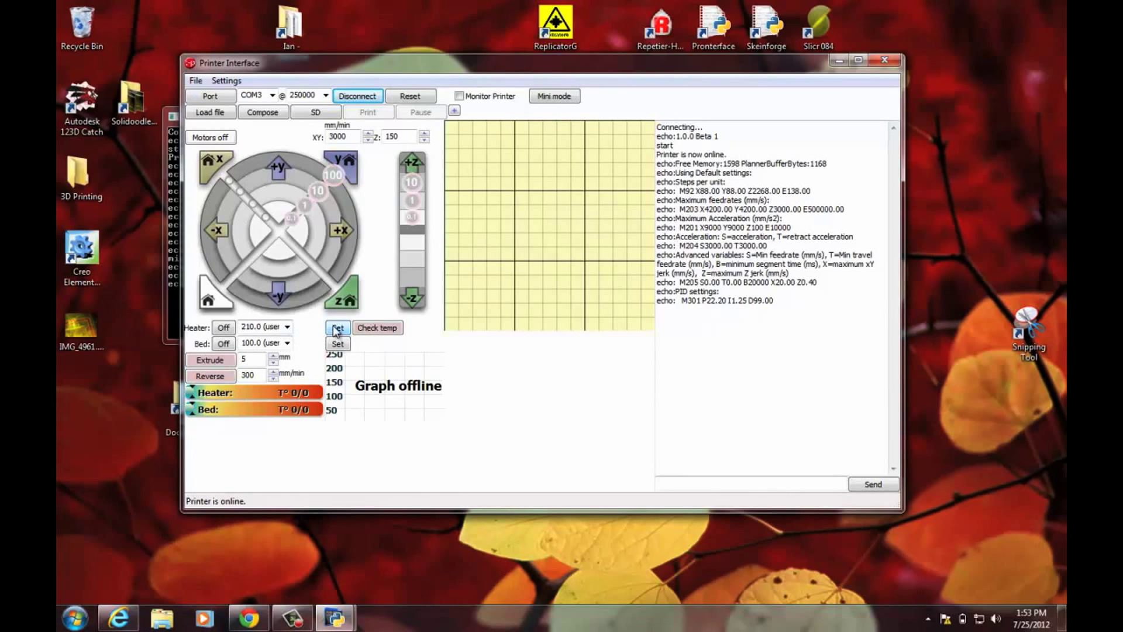
pyautogui.click(335, 329)
pyautogui.click(334, 344)
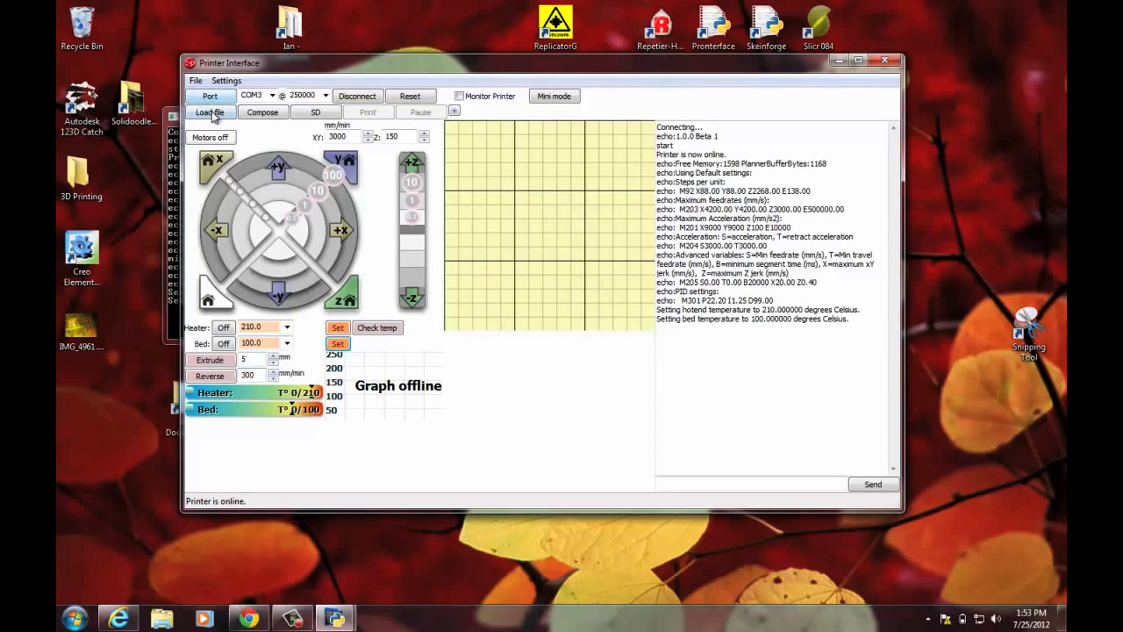
# Step: Load robotchessknight1_fixed_export.gcode from Downloads as the print job
pyautogui.click(213, 114)
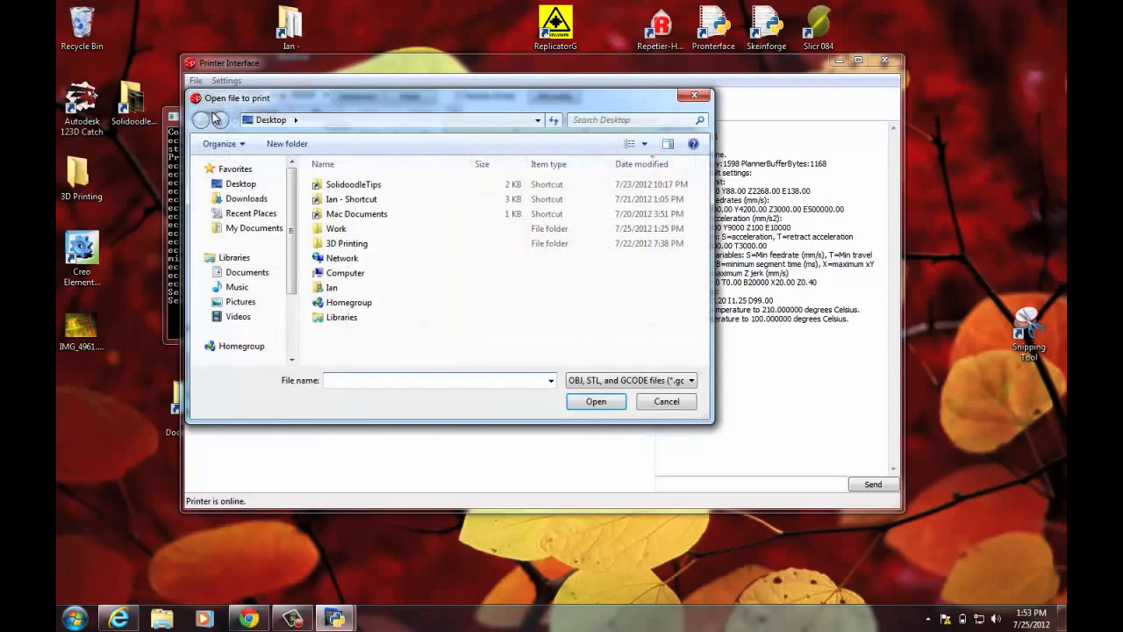
pyautogui.click(246, 199)
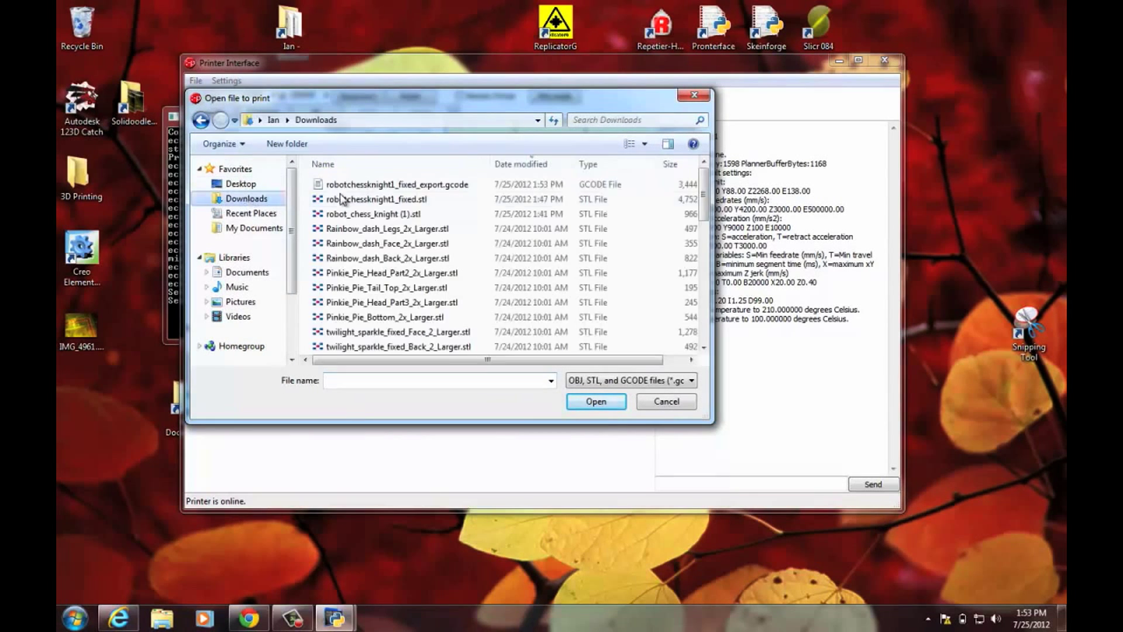
pyautogui.doubleClick(435, 189)
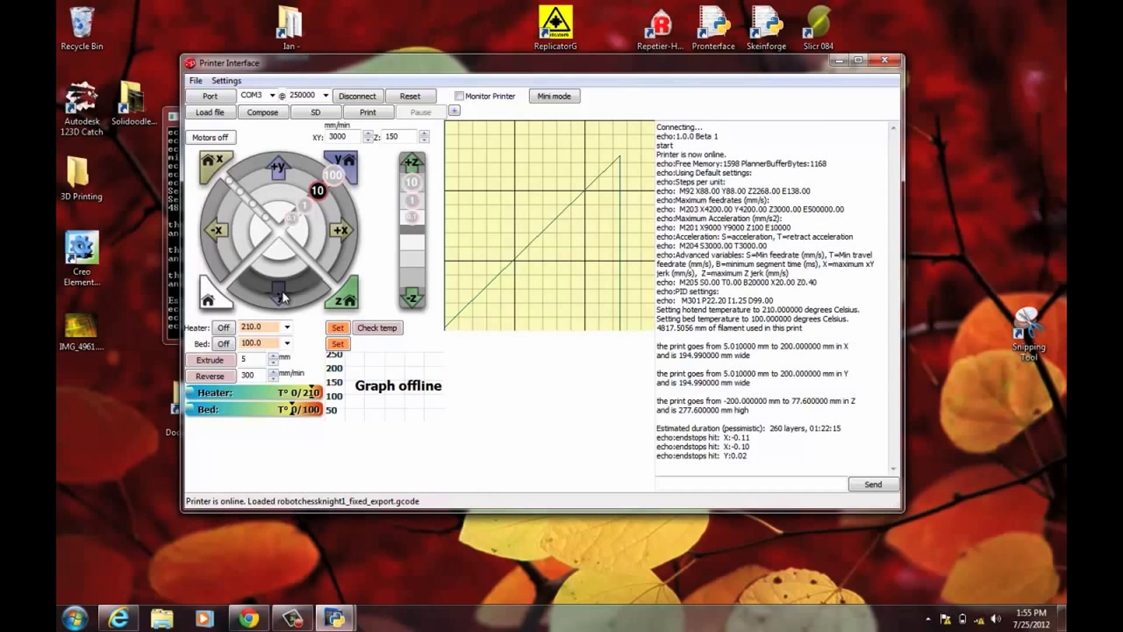
# Step: Raise the print head 10 mm in Z
pyautogui.click(413, 182)
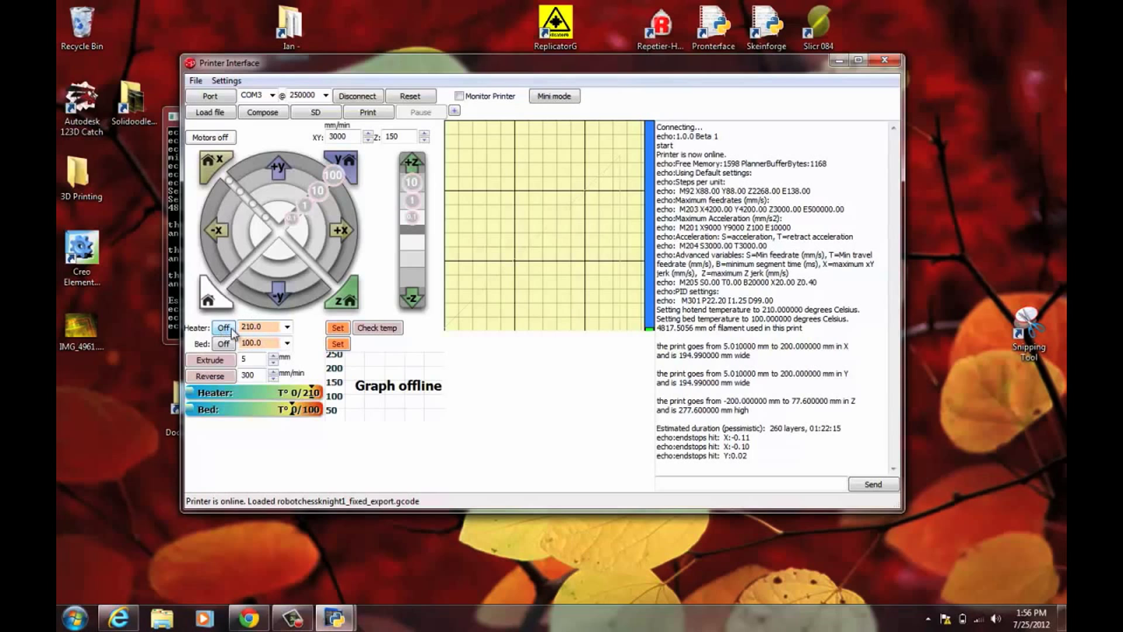
# Step: Select the hotend temperature value, then move focus to the extrude amount field
pyautogui.doubleClick(262, 326)
pyautogui.click(243, 359)
# Step: Choose 5 mm as the extrude amount for testing the extruder
pyautogui.doubleClick(244, 359)
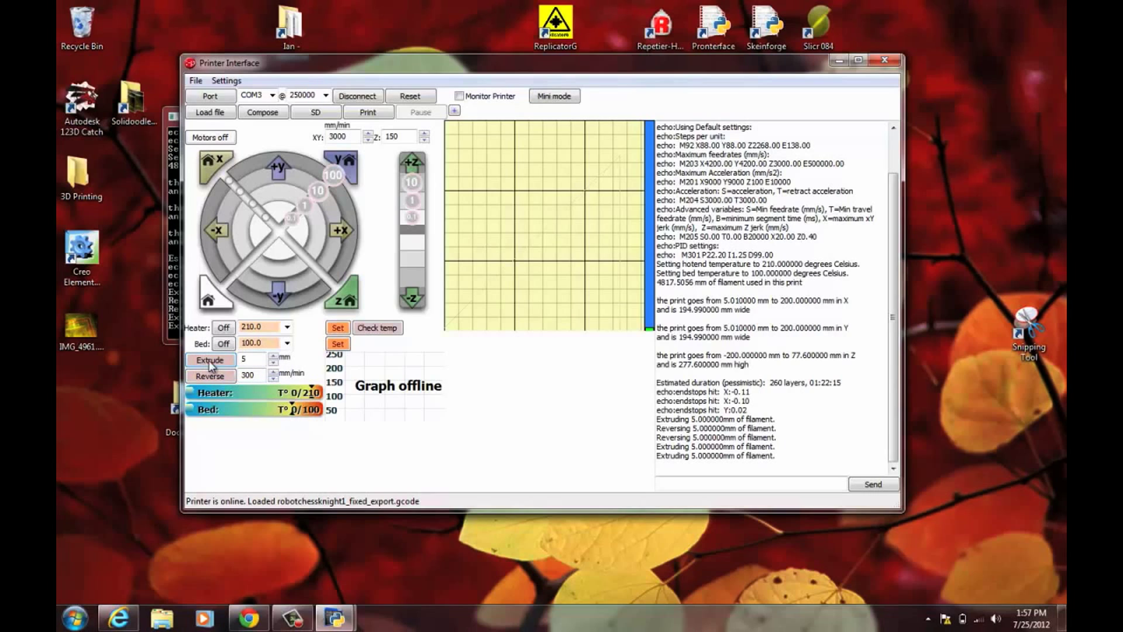
# Step: Enable Monitor Printer so the graph shows live hotend and bed temperatures
pyautogui.click(459, 97)
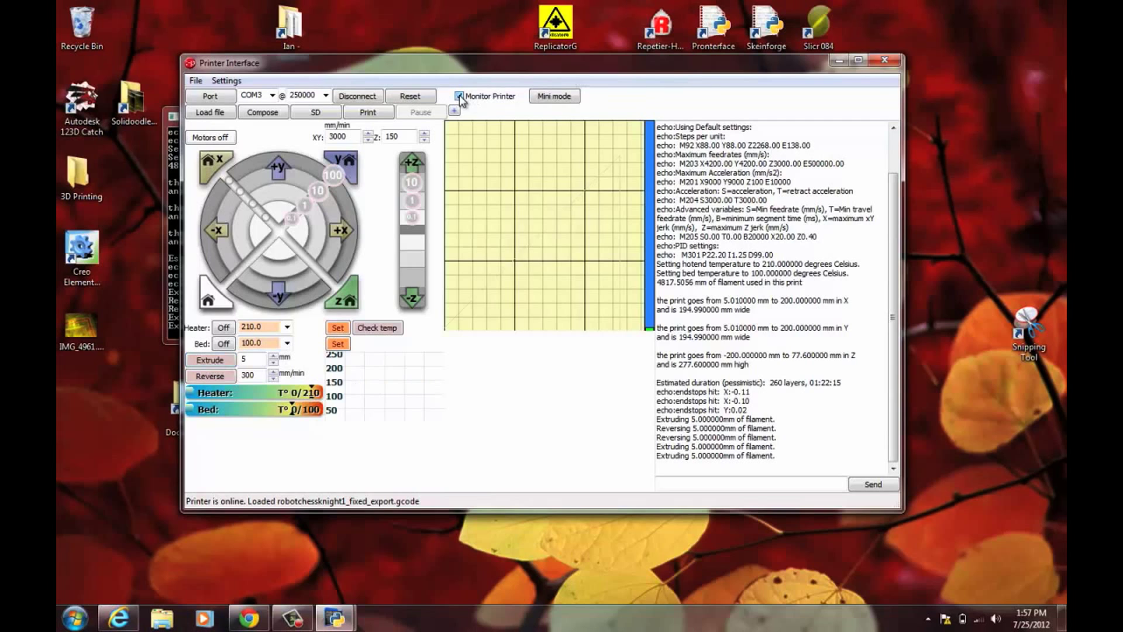